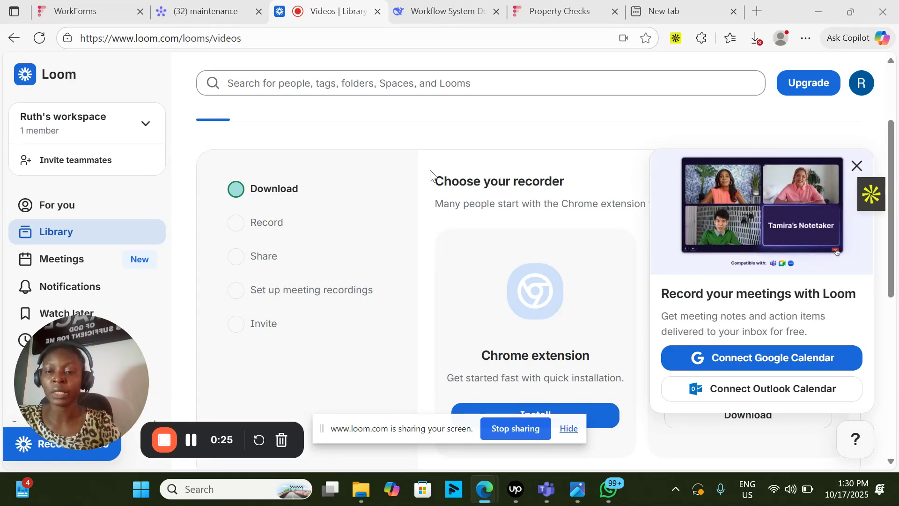
- Review the maintenance board's main table and the blank Property Checks form
click(214, 11)
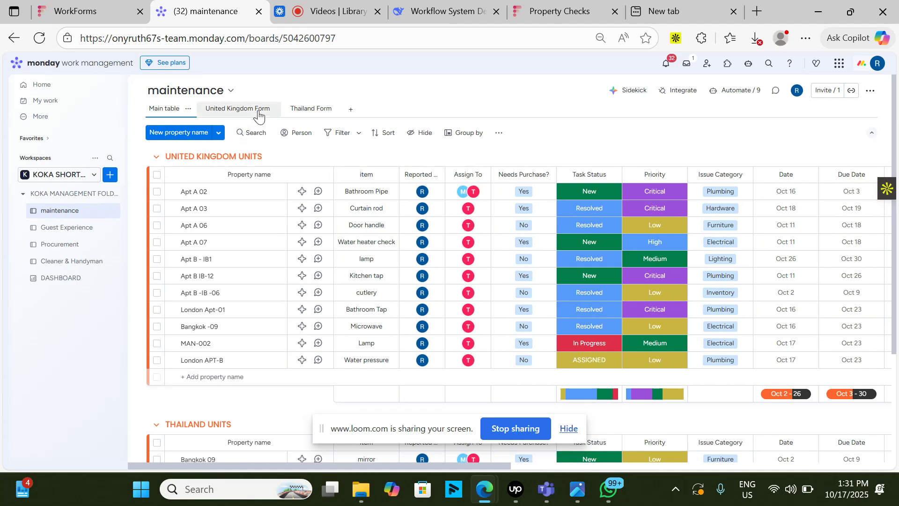
click(544, 11)
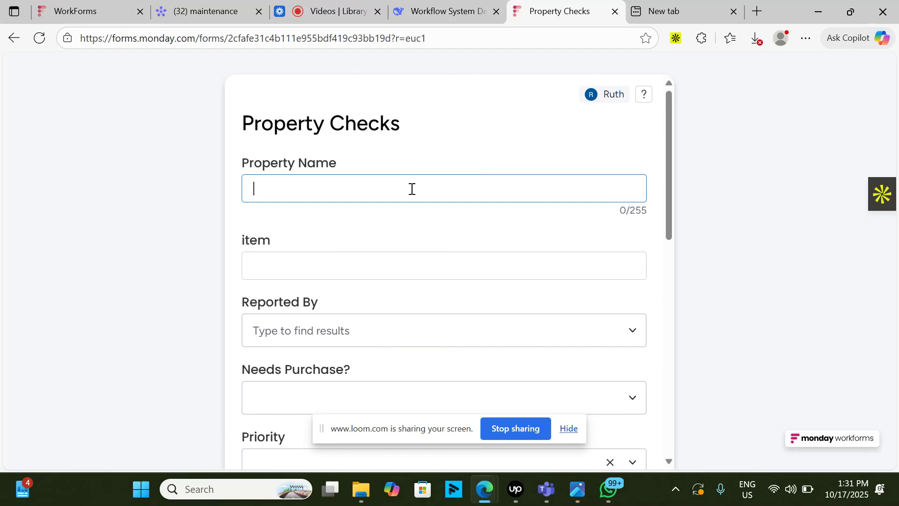
click(224, 15)
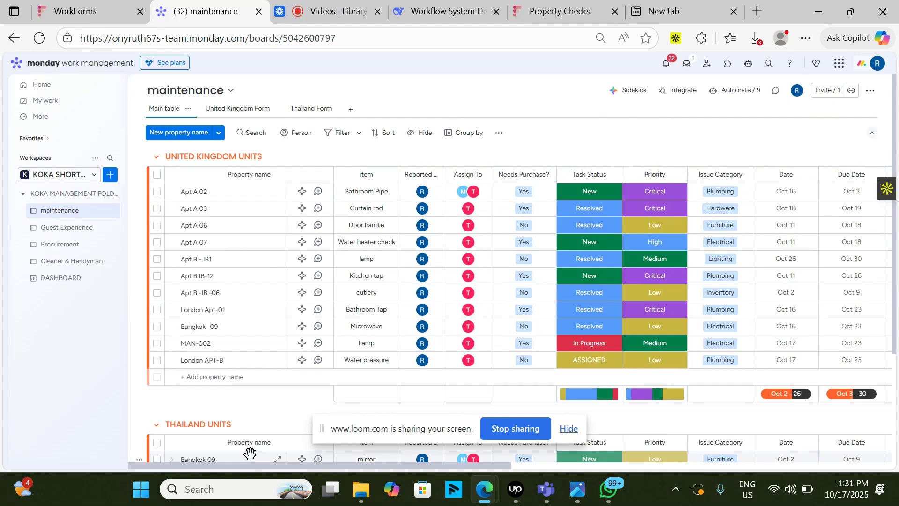
click(554, 9)
click(328, 10)
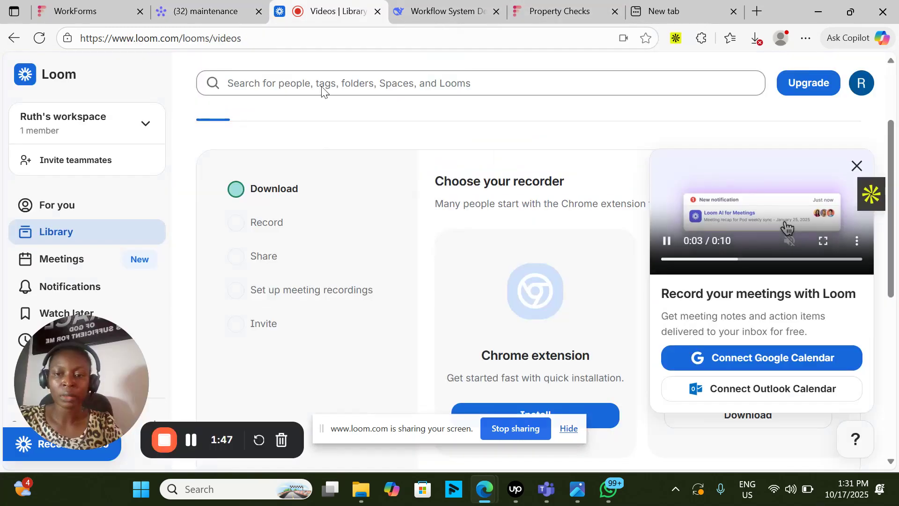
click(191, 441)
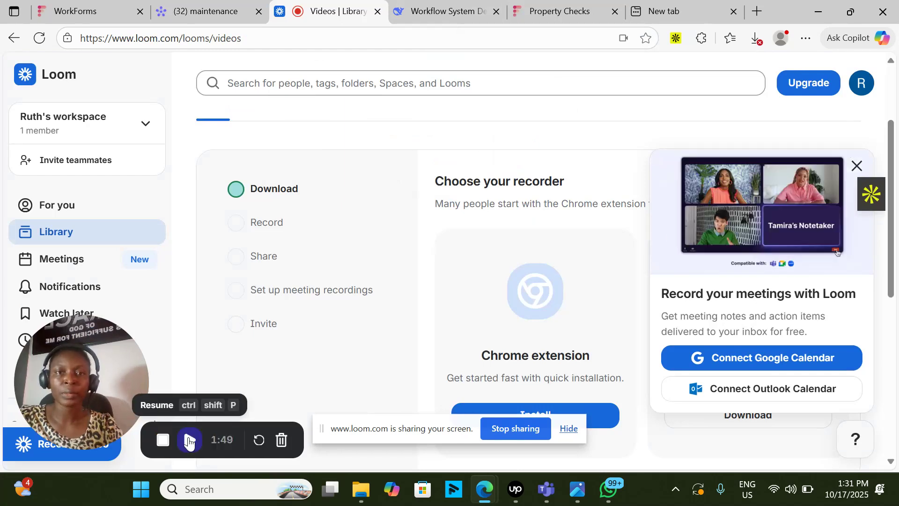
click(191, 440)
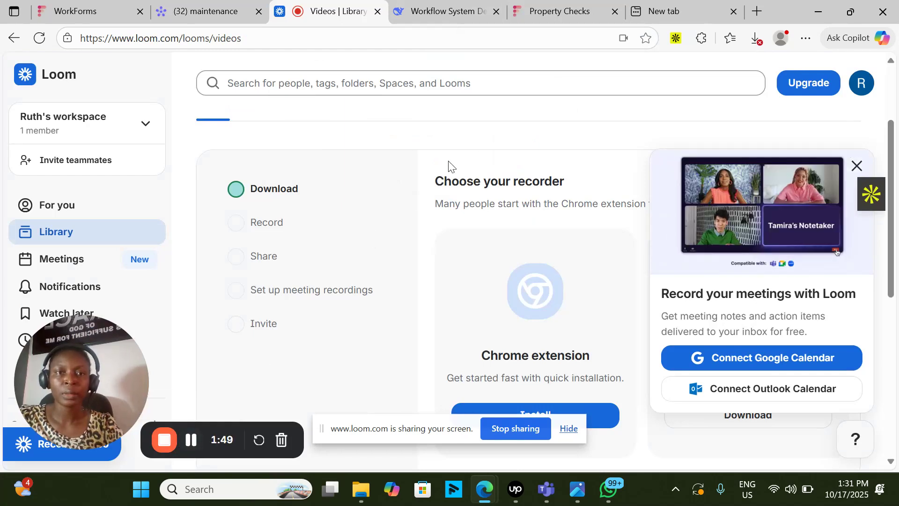
- Enter LON APT 23 as the property name in the Property Checks form
click(541, 18)
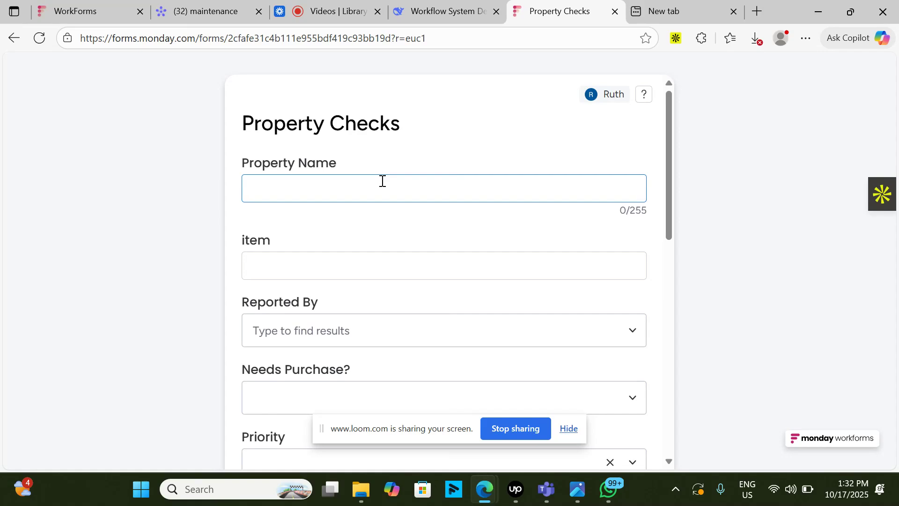
text(LON APT23)
click(328, 11)
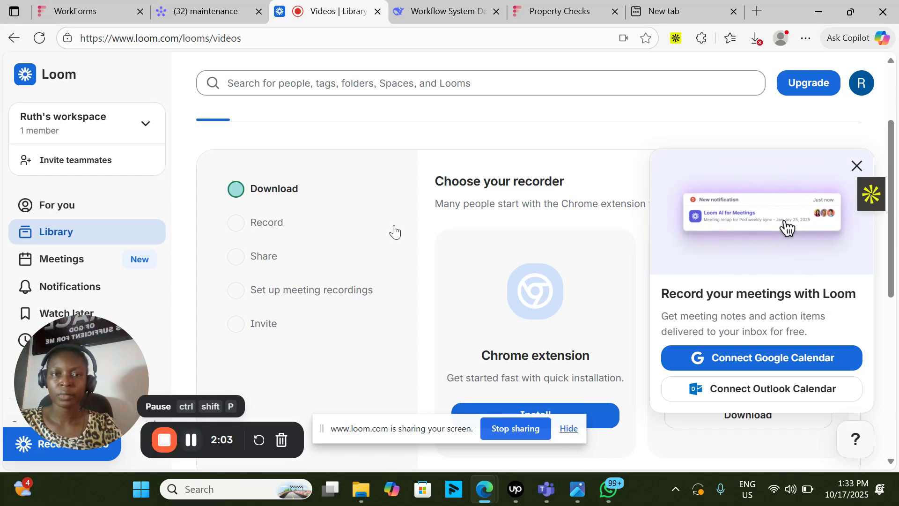
- Review the filled-in Property Checks form from the item field down to the issue description
click(538, 14)
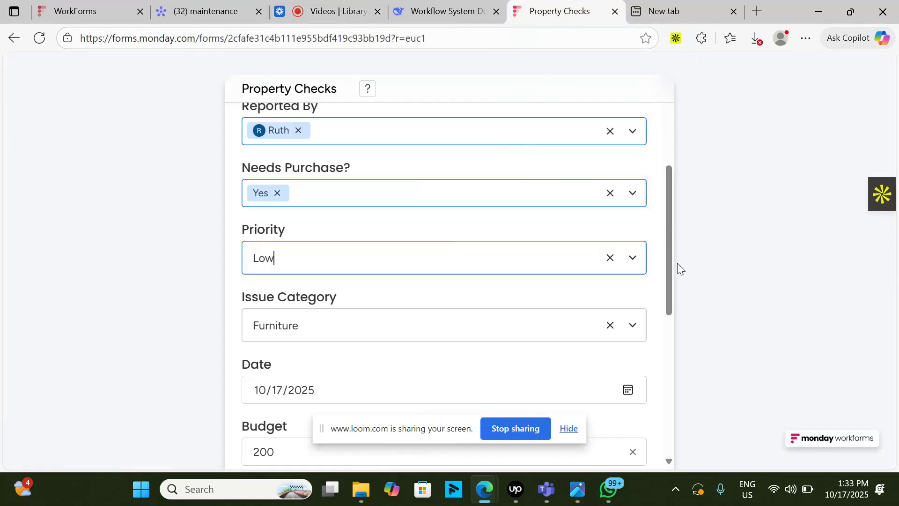
drag(671, 277, 674, 255)
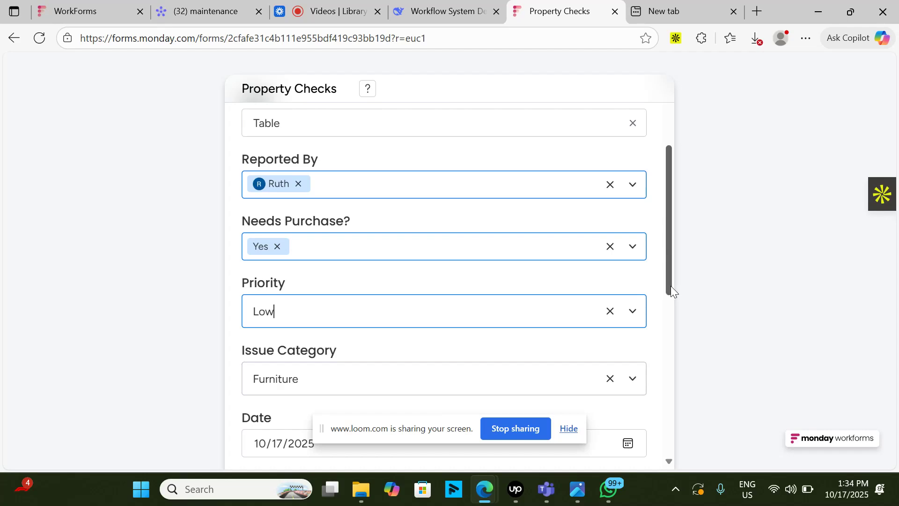
drag(667, 293, 667, 312)
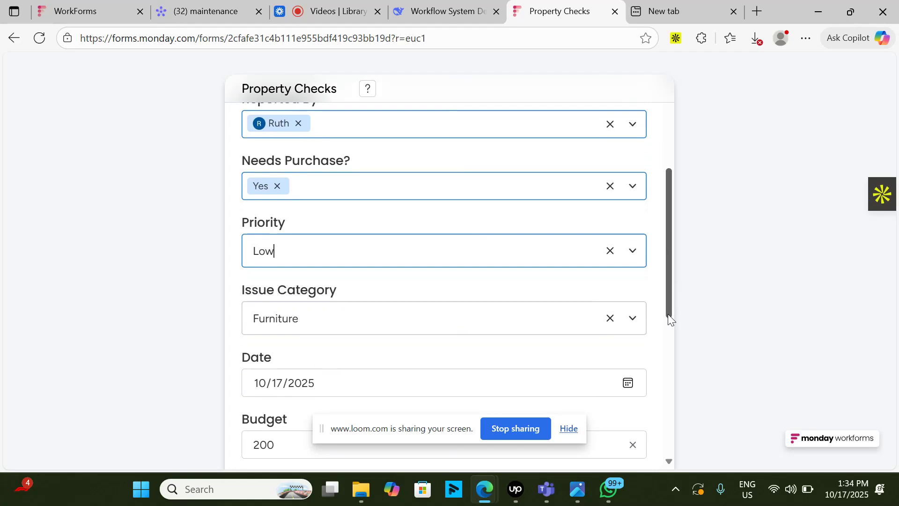
mouse_move(667, 316)
mouse_down()
mouse_move(666, 343)
mouse_move(666, 305)
mouse_move(668, 312)
mouse_up()
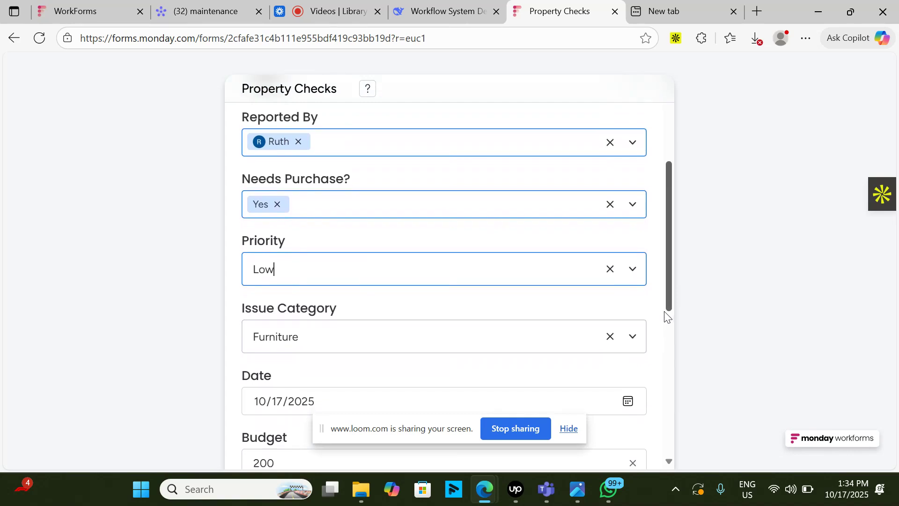
drag(668, 313, 667, 331)
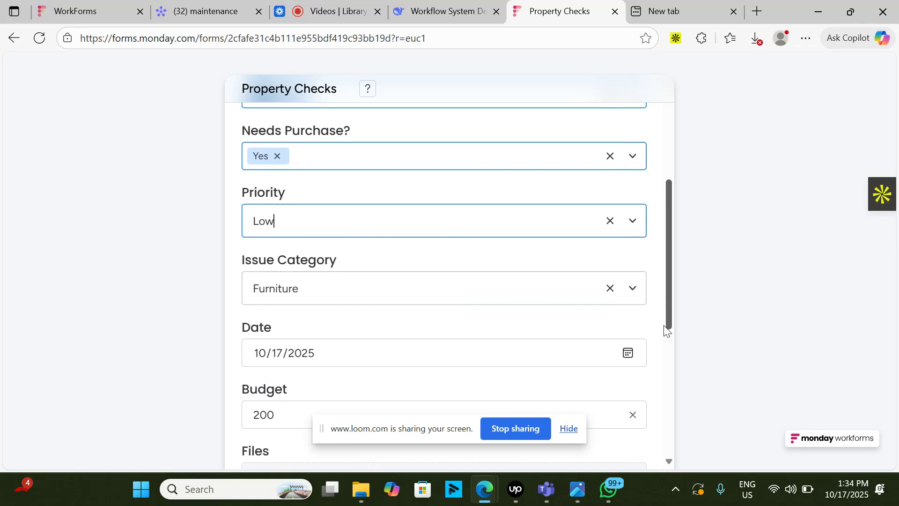
drag(666, 330, 631, 466)
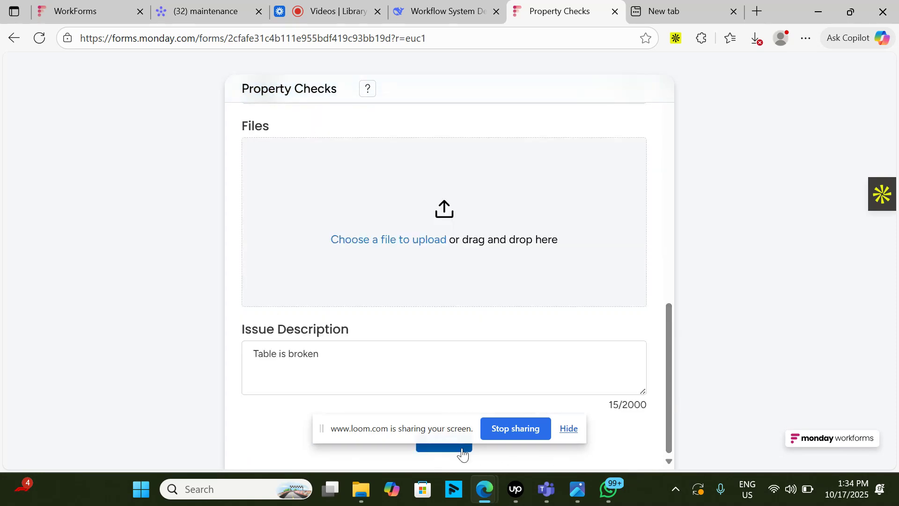
click(331, 11)
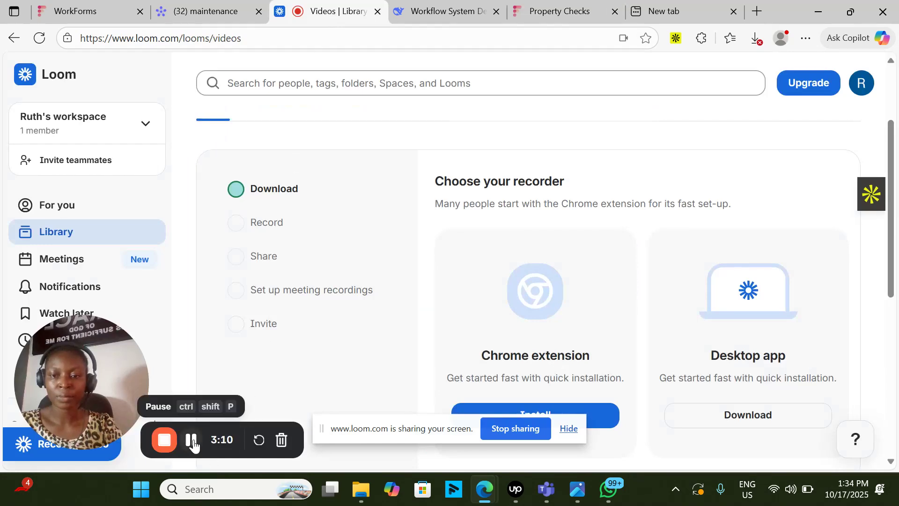
click(191, 440)
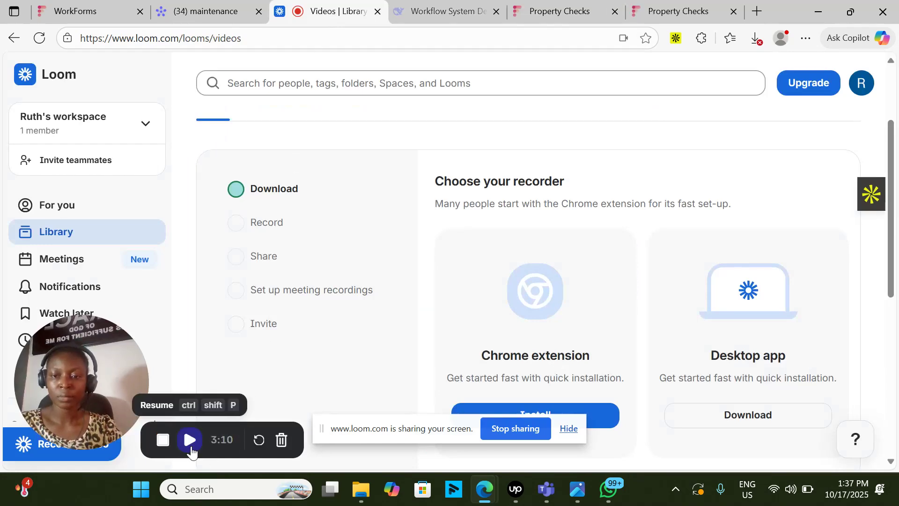
click(191, 440)
- Open the maintenance board's main table and examine the LON APT 23 row across to its budget
click(206, 11)
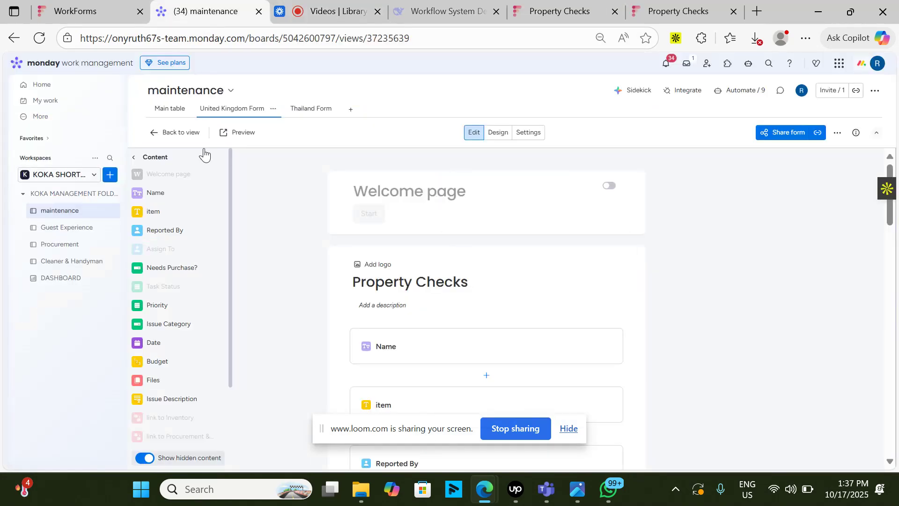
click(176, 113)
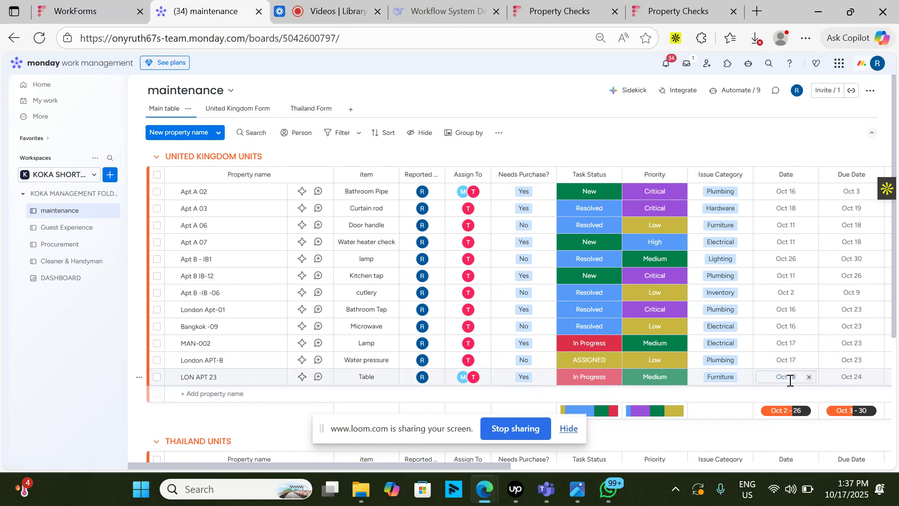
scroll(787, 377, right, 3)
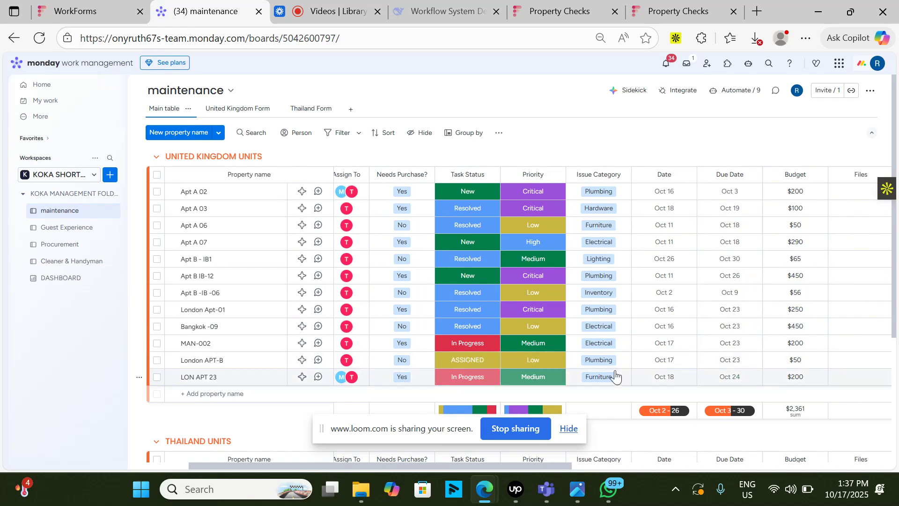
- Open the Procurement board and examine the linked issue details of the last LON APT 23 item under REQUESTED
click(60, 245)
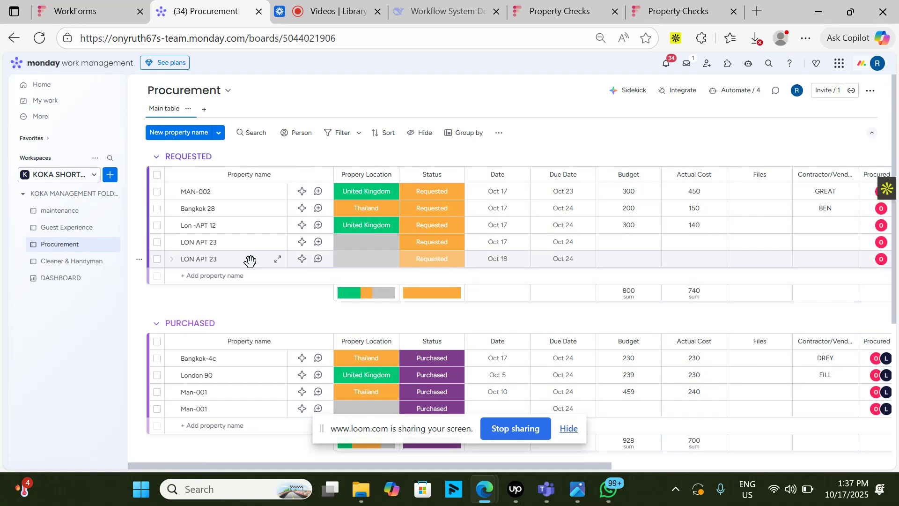
scroll(359, 260, right, 5)
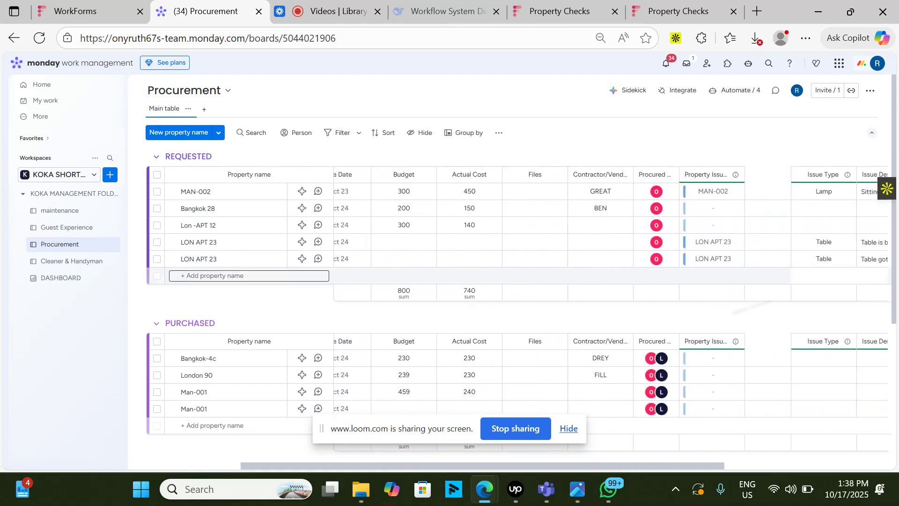
scroll(726, 275, right, 1)
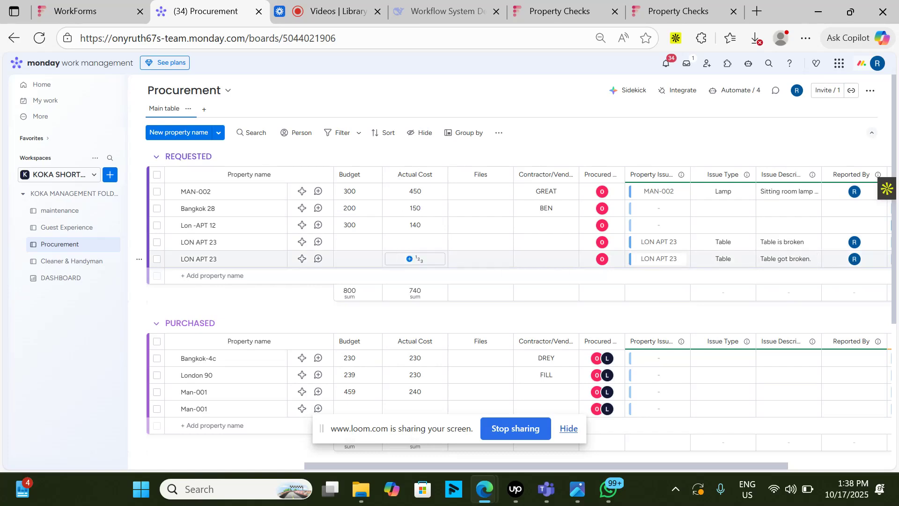
scroll(416, 258, left, 5)
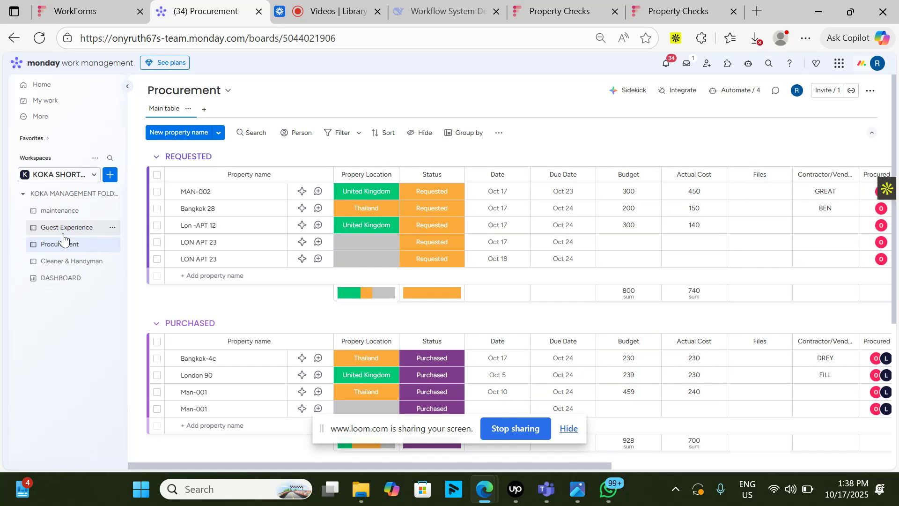
- Set the status of the last LON APT 23 item in the REQUESTED group to Delivered
click(433, 258)
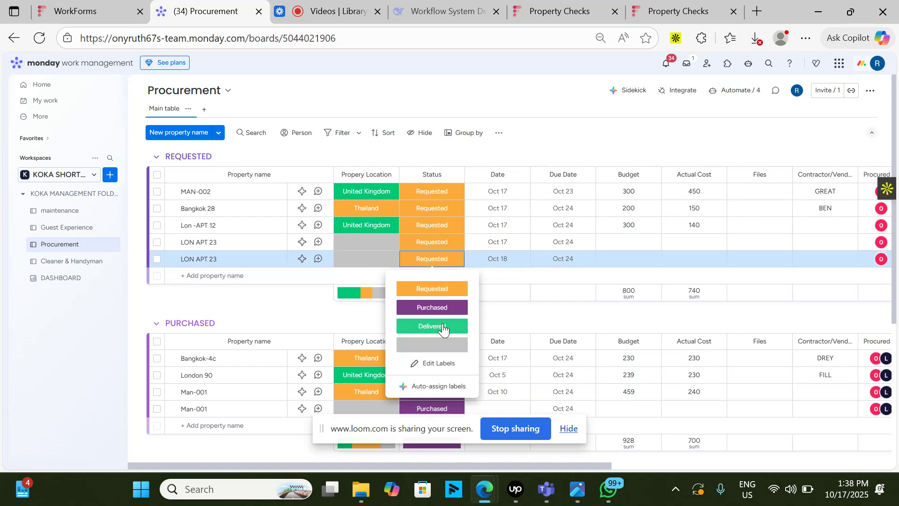
click(443, 326)
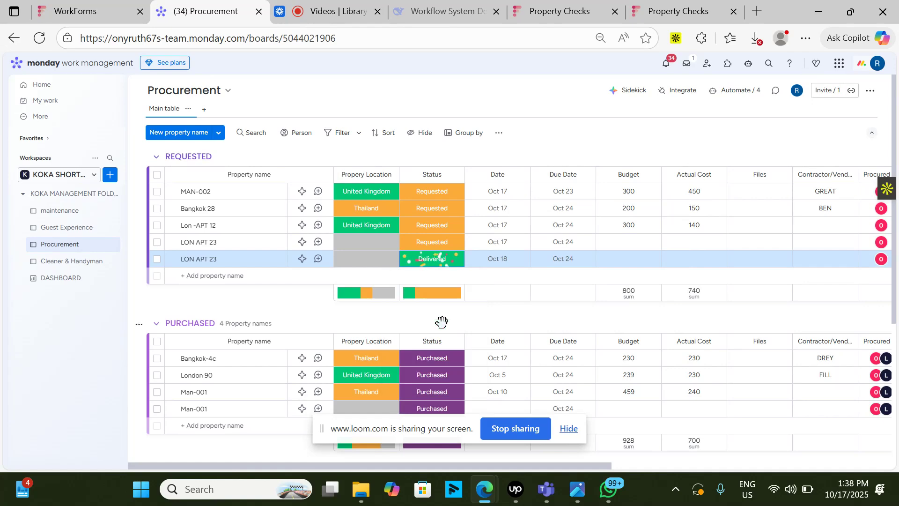
click(320, 6)
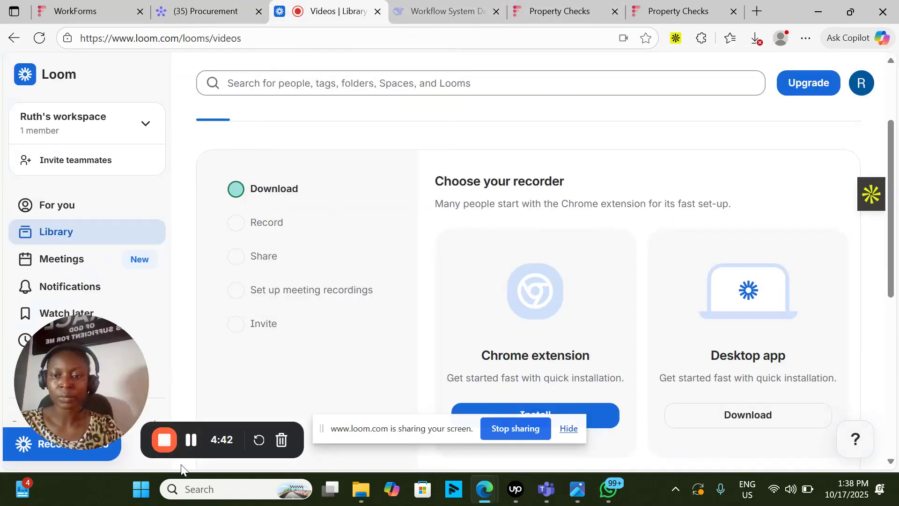
- Check LON APT 23 on the maintenance board and in the Procurement board's DELIVERED group
click(211, 4)
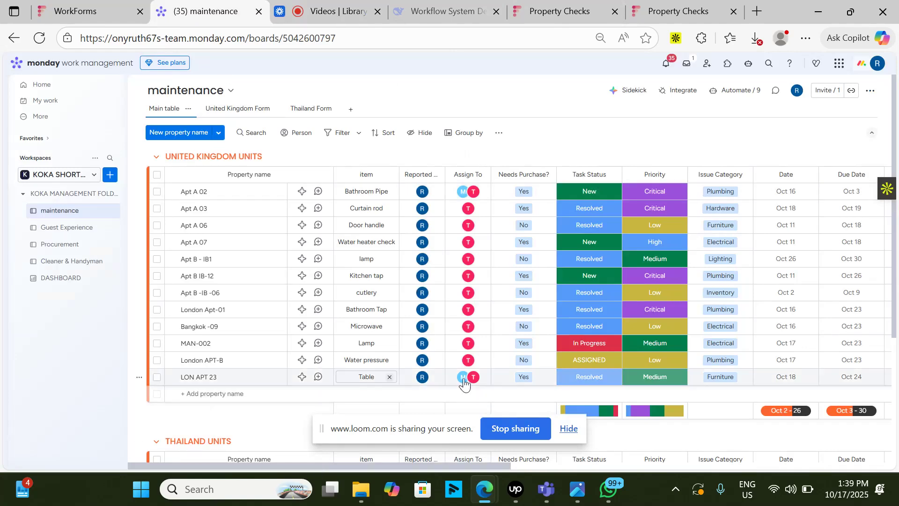
click(75, 244)
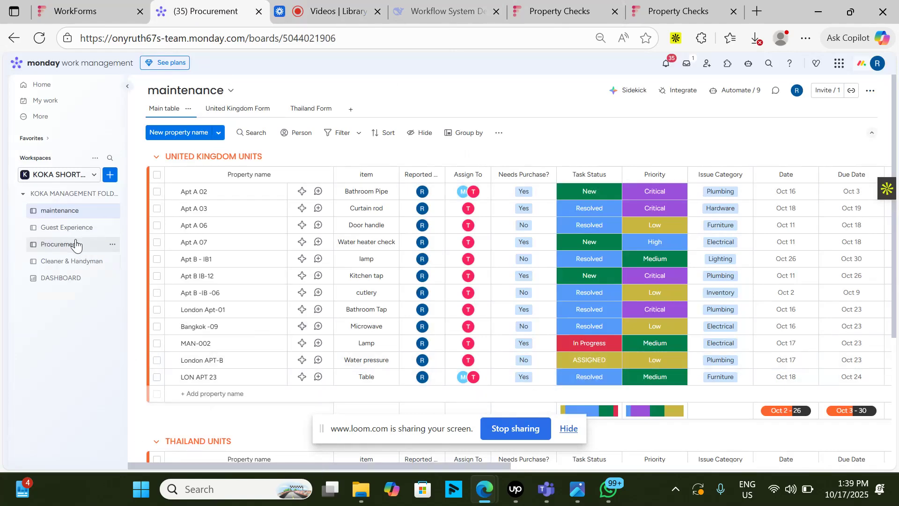
scroll(761, 225, down, 5)
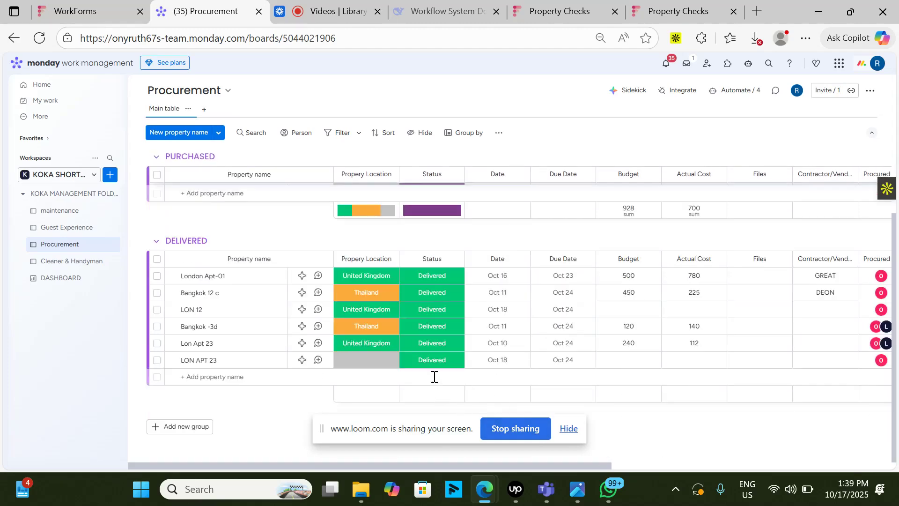
- Examine LON APT 23's task status and linked procurement columns on the maintenance board
click(80, 216)
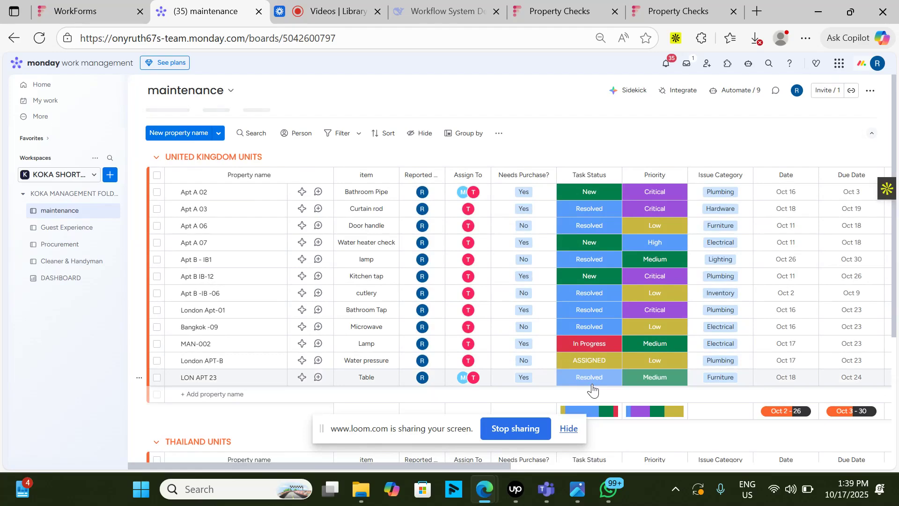
scroll(592, 389, right, 10)
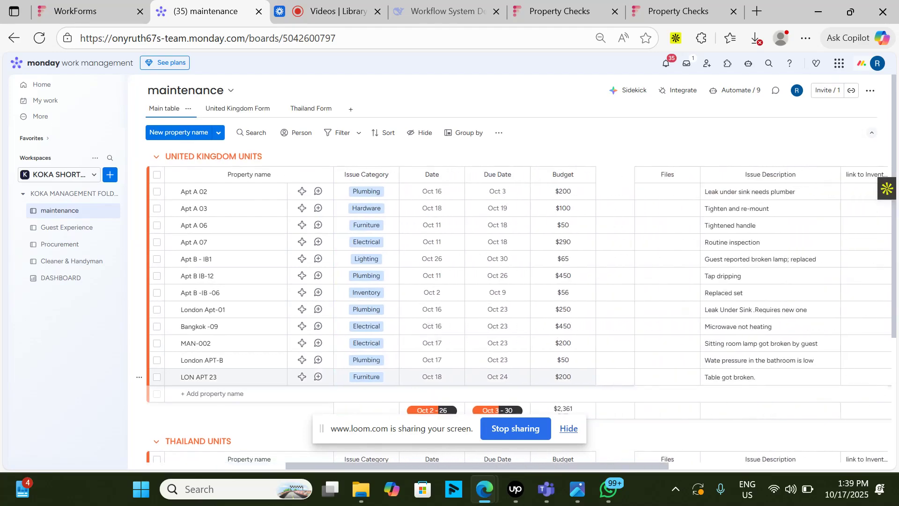
scroll(762, 359, right, 5)
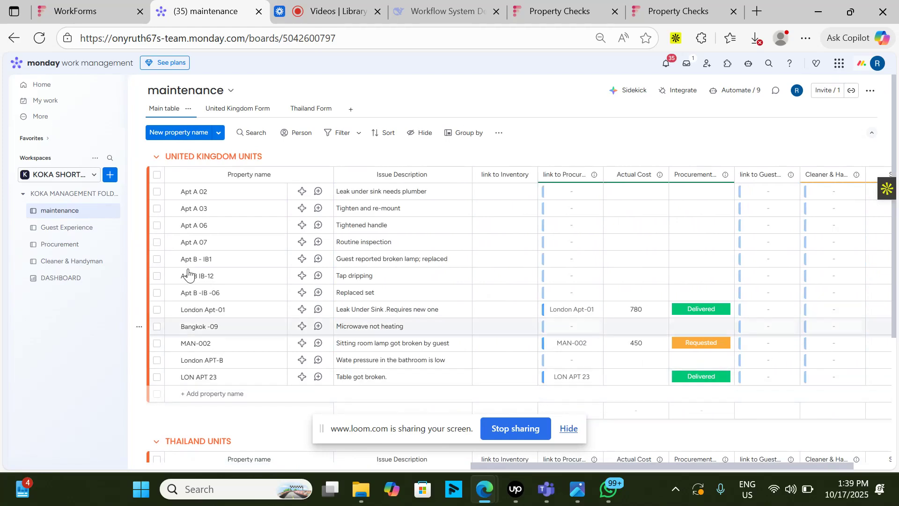
- Set the LON APT 23 item's status to Done under POST REPAIR VISUAL CHECKS on the Guest Experience board
click(86, 231)
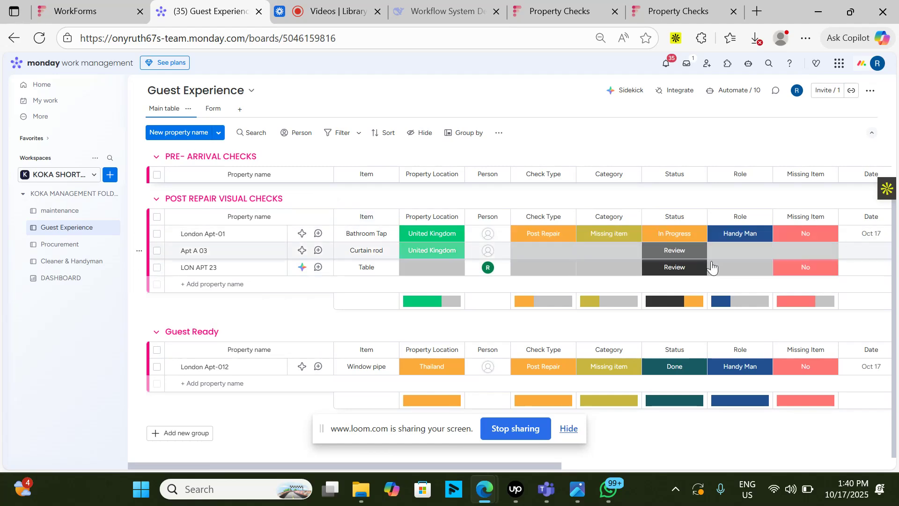
click(687, 270)
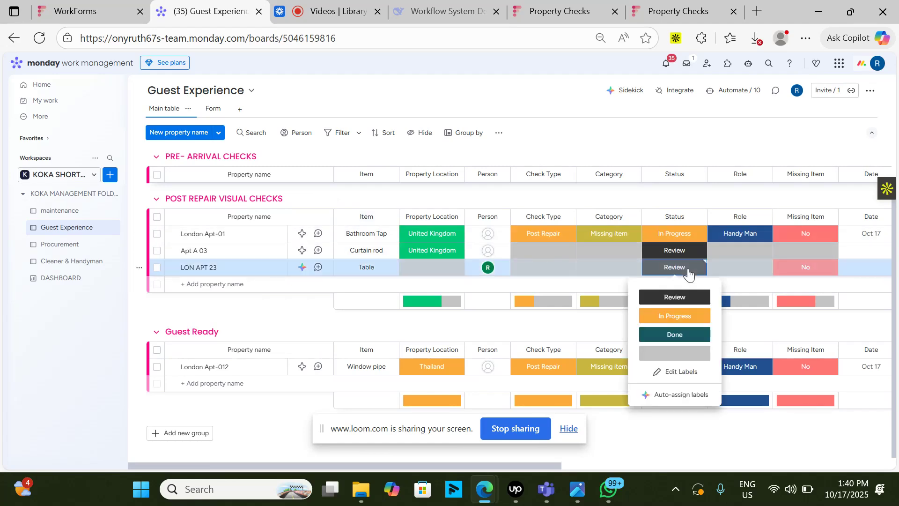
click(687, 335)
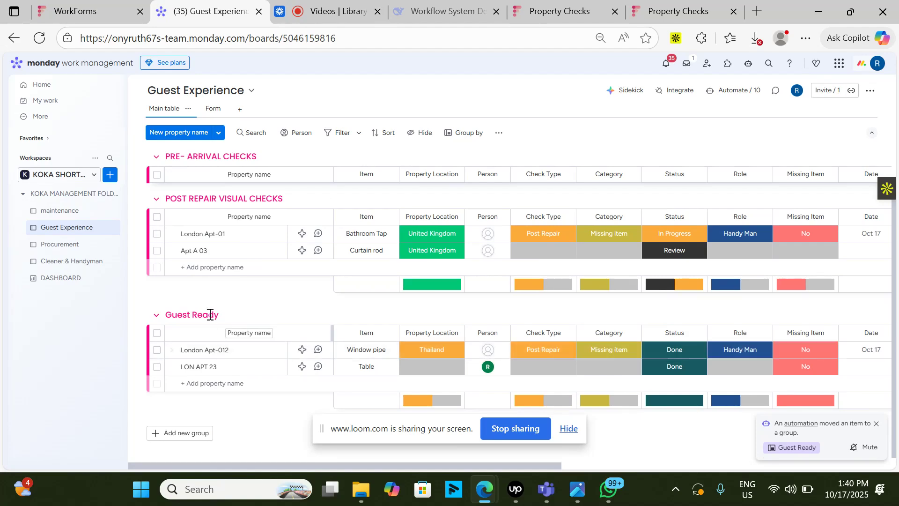
- Return to the main table of the maintenance board
click(330, 11)
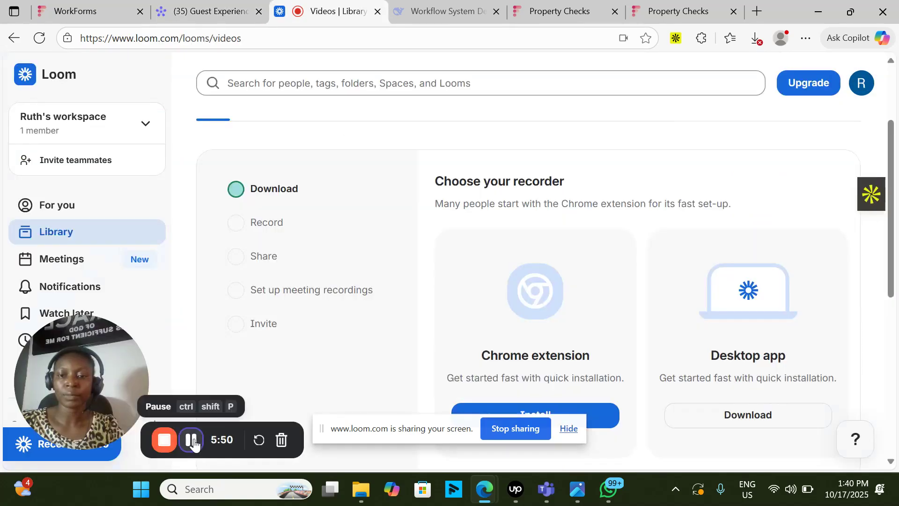
click(218, 11)
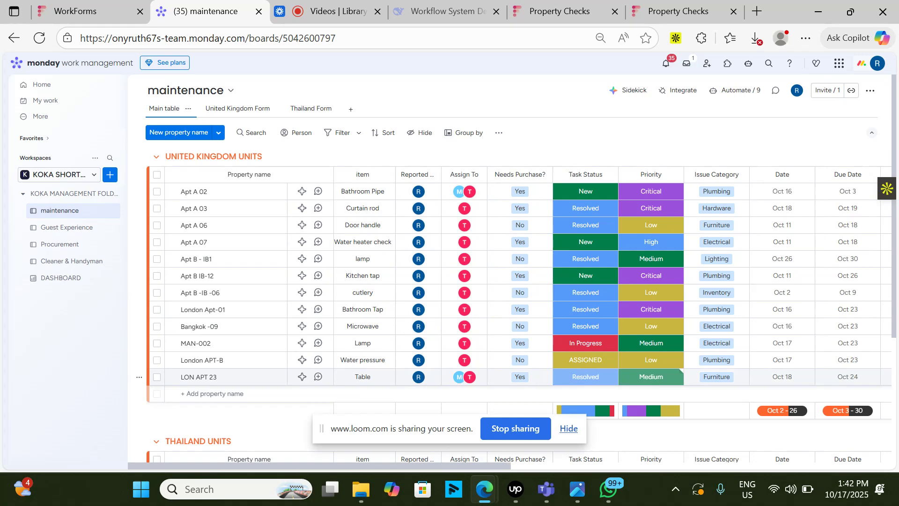
- Check LON APT 23's procurement status on the maintenance board and its entry in the Guest Experience board's Guest Ready group
scroll(515, 281, right, 5)
scroll(515, 281, right, 10)
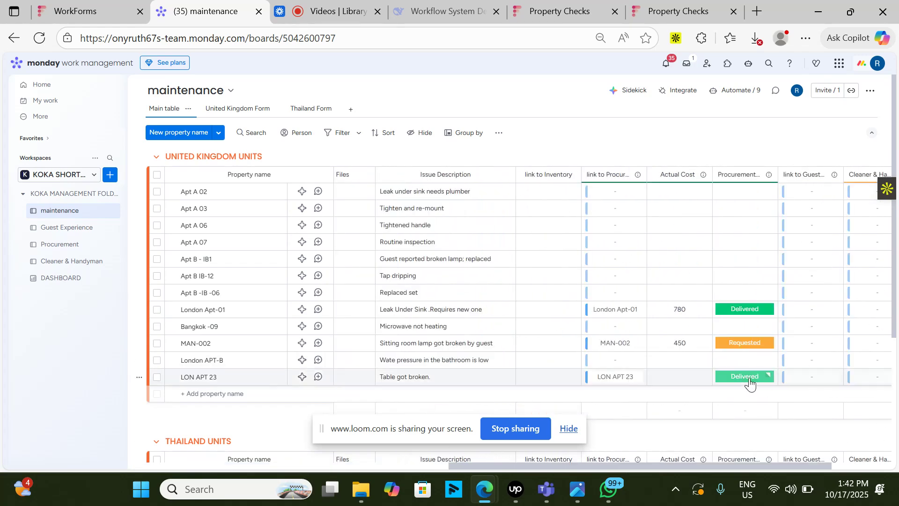
scroll(135, 282, left, 3)
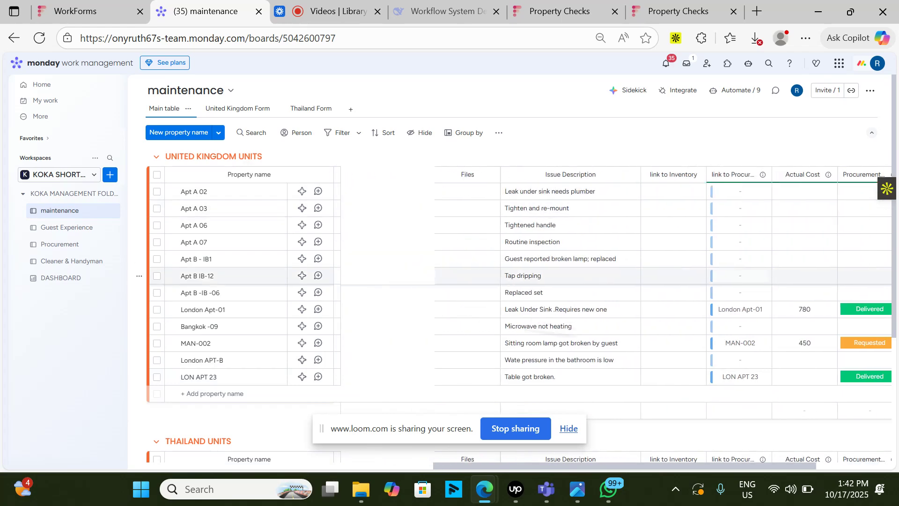
scroll(136, 279, left, 7)
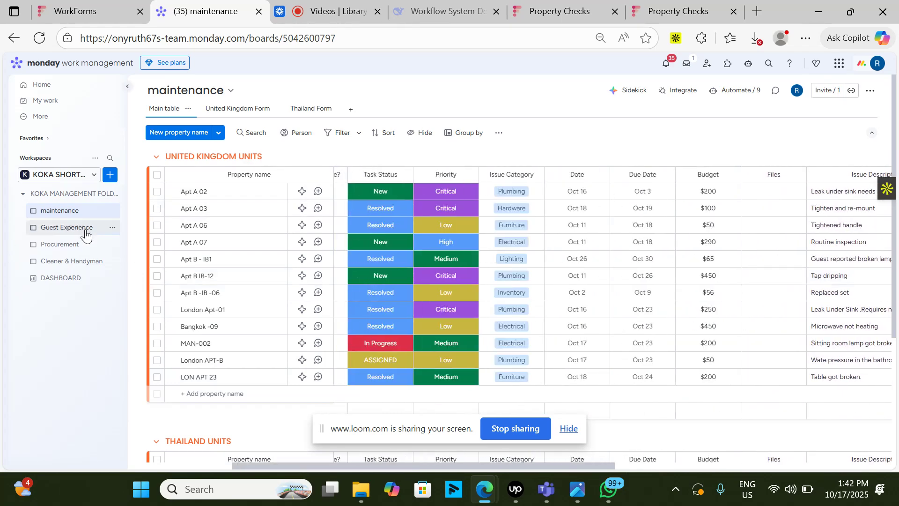
click(85, 234)
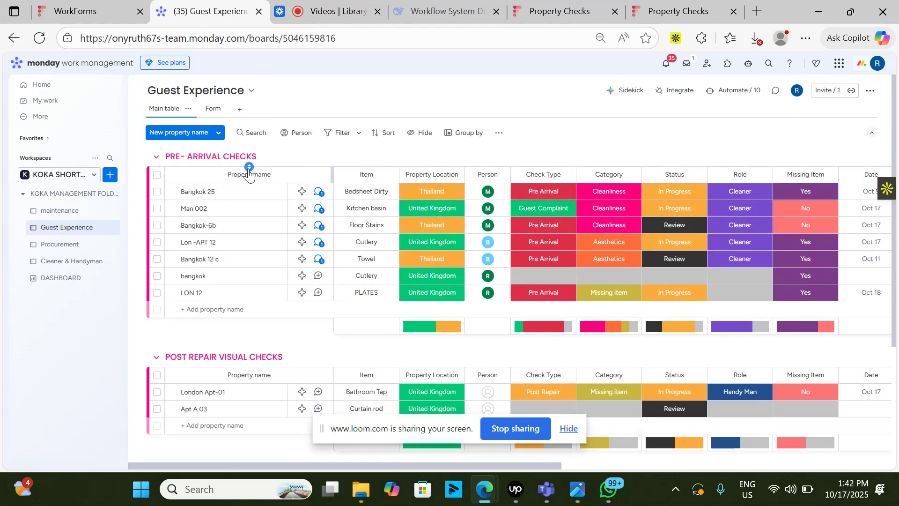
scroll(254, 267, down, 4)
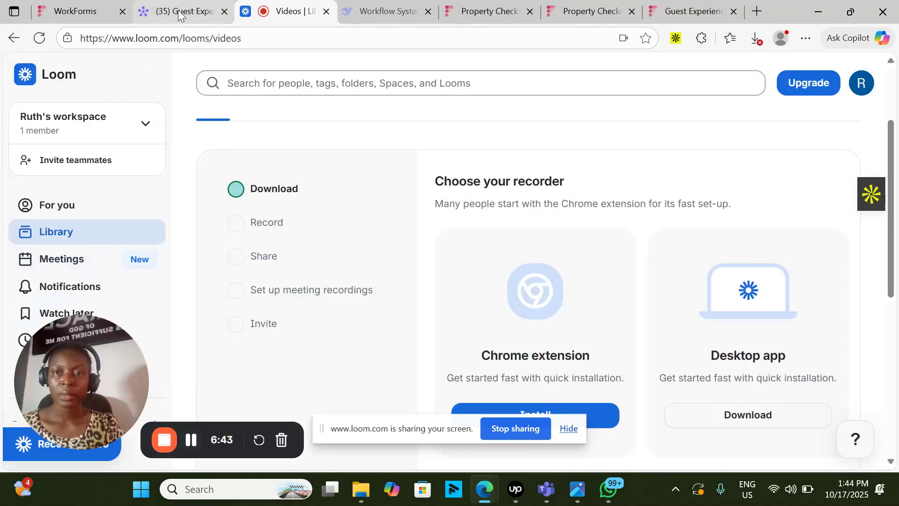
- Review the filled Guest Experience form for LON APT 56's BEDDINGS, keeping check type Pre Arrival and category Cleanliness, and submit it
click(178, 15)
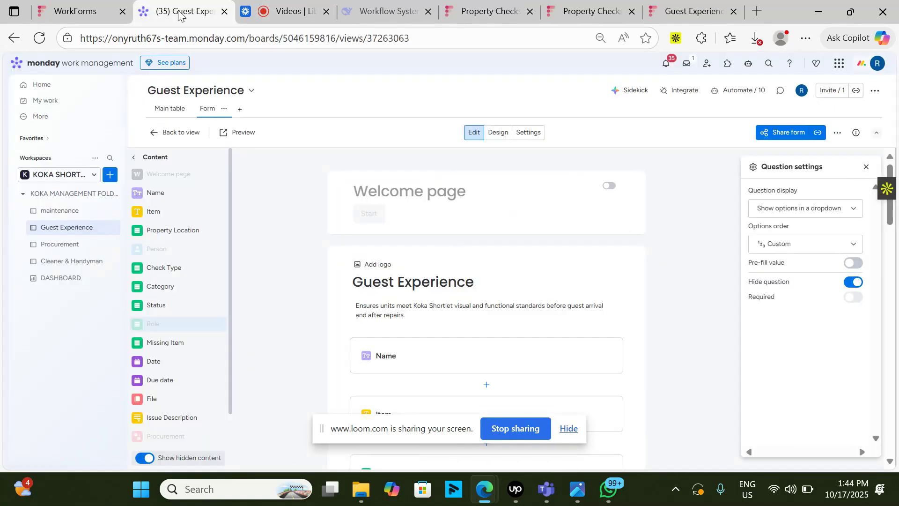
click(171, 109)
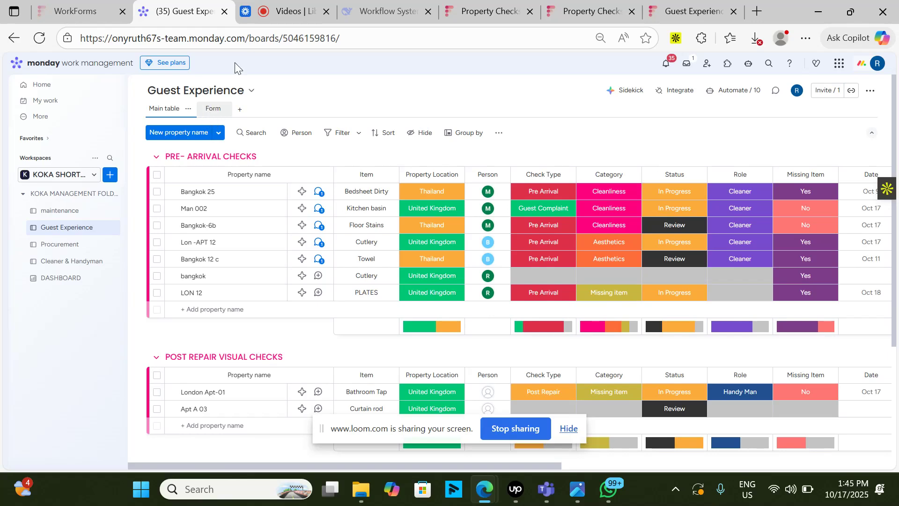
click(689, 3)
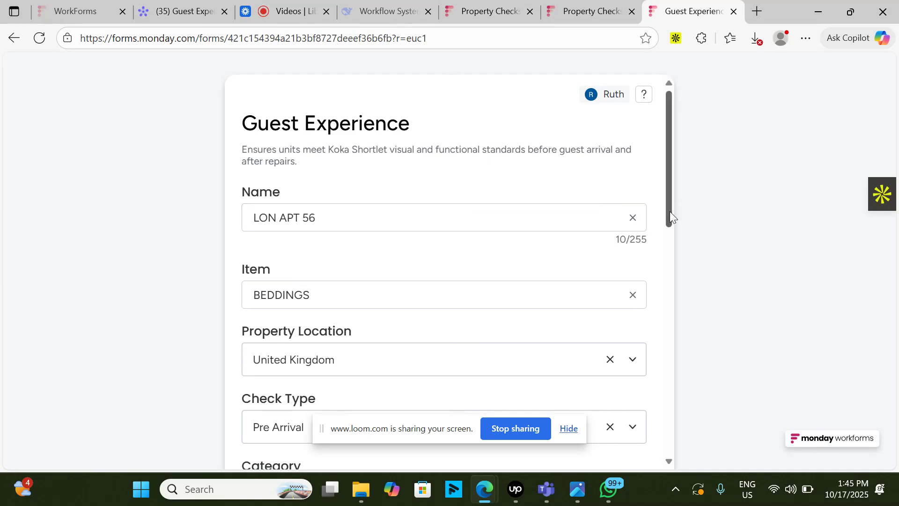
scroll(670, 212, down, 2)
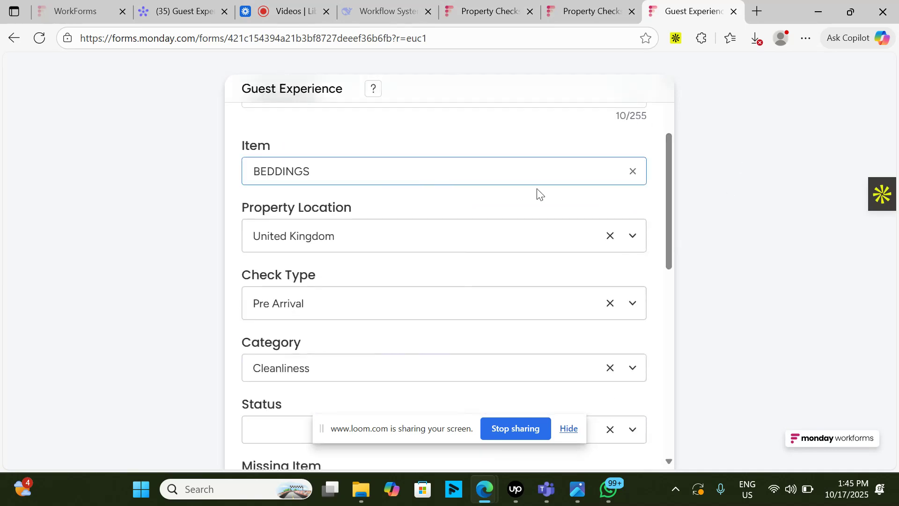
drag(673, 280, 673, 284)
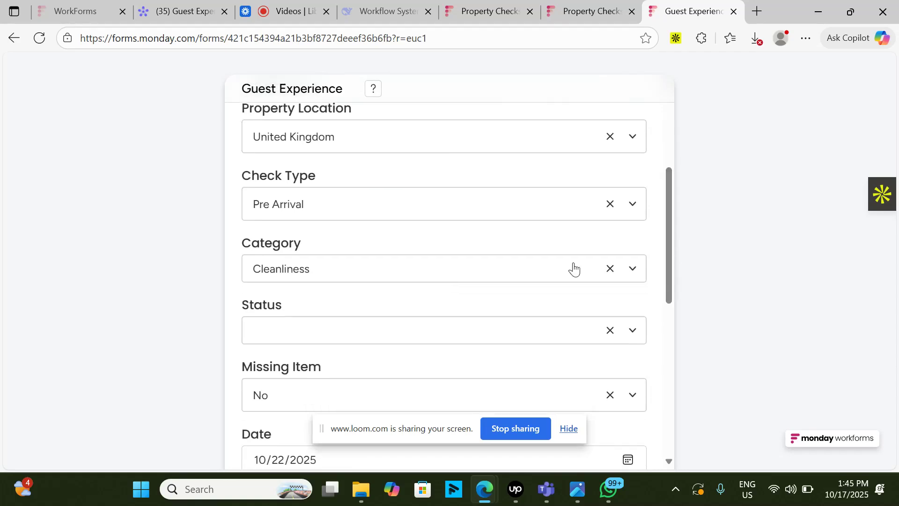
click(636, 210)
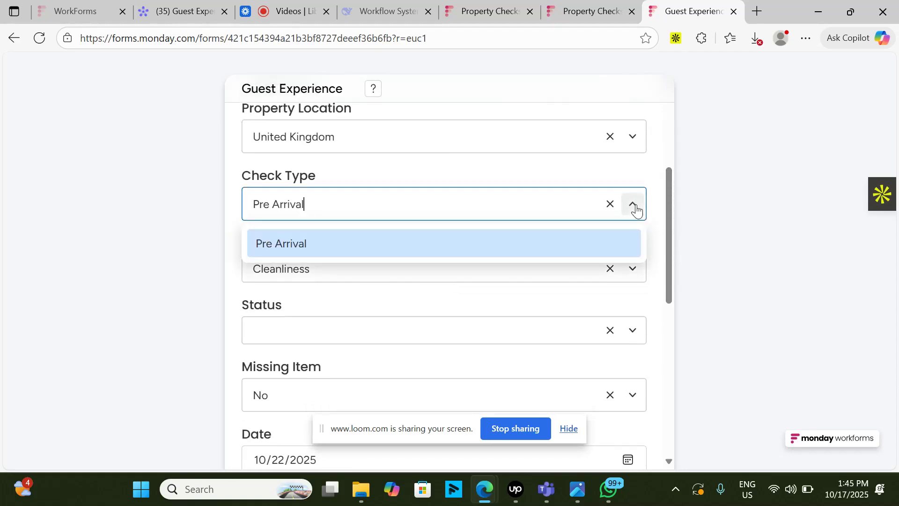
drag(671, 235, 662, 247)
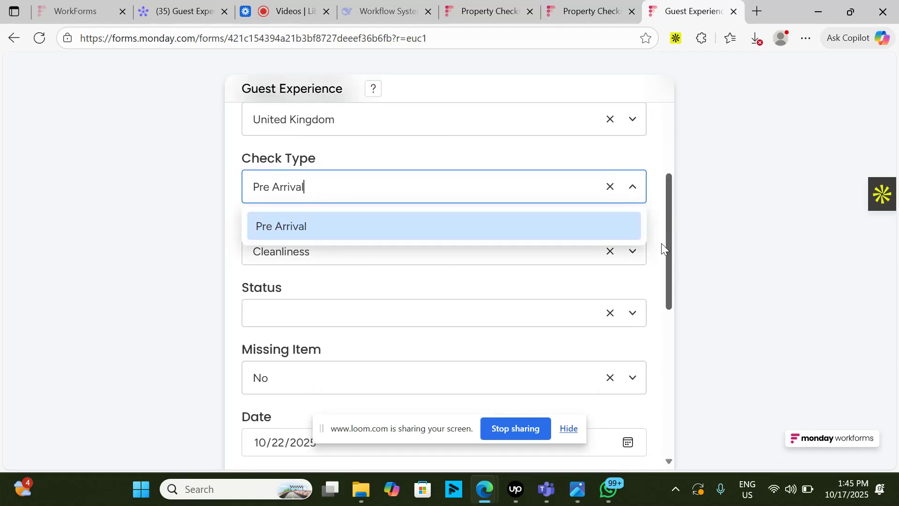
click(633, 258)
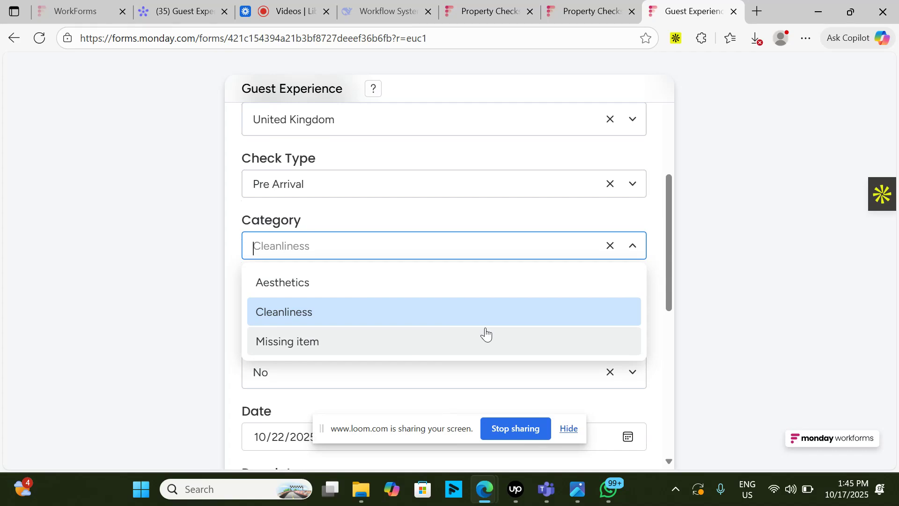
click(598, 322)
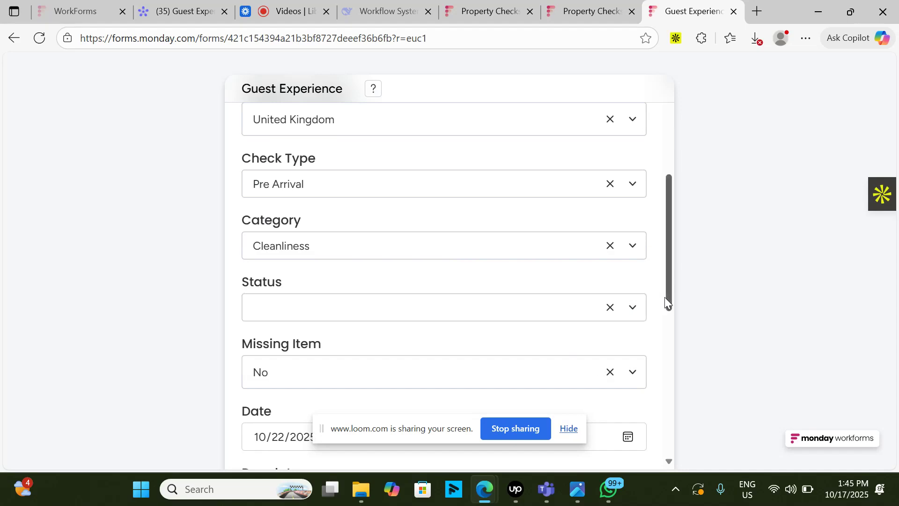
drag(671, 303, 660, 464)
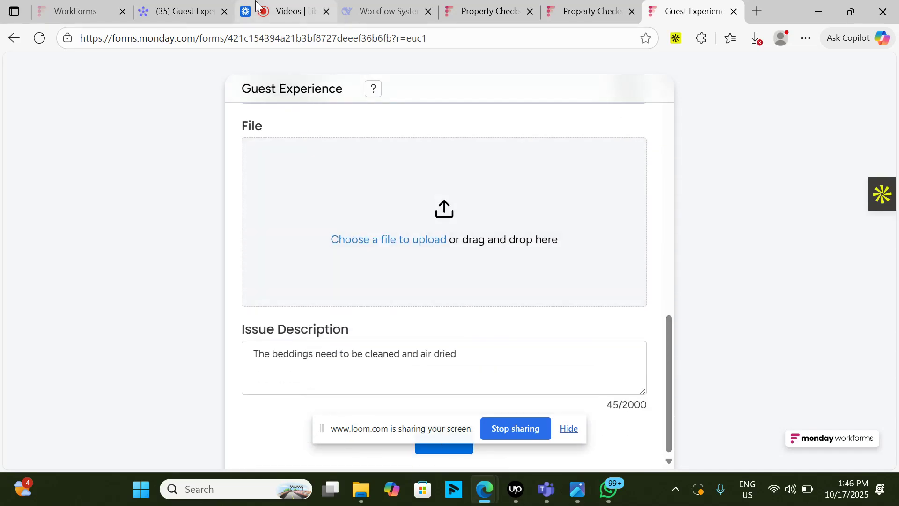
- Check the submitted LON APT 56 entry under POST REPAIR VISUAL CHECKS on the Guest Experience board
click(196, 11)
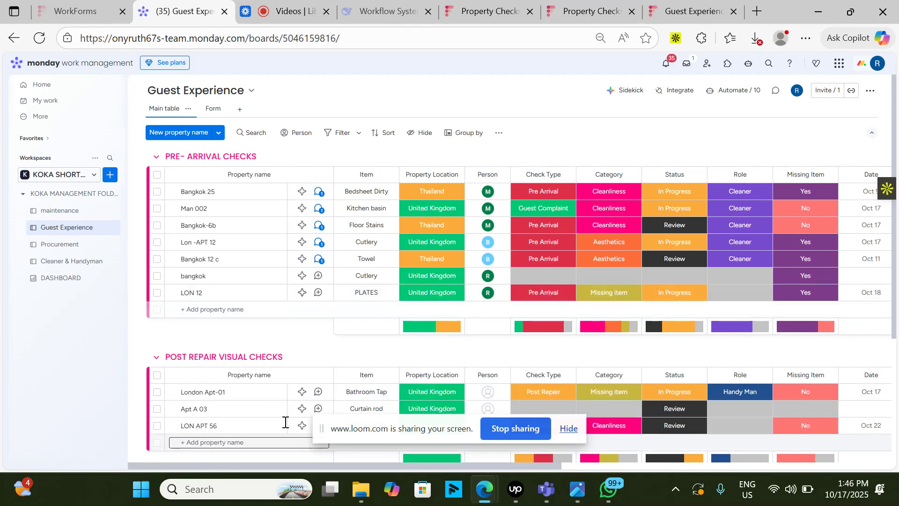
scroll(275, 410, down, 3)
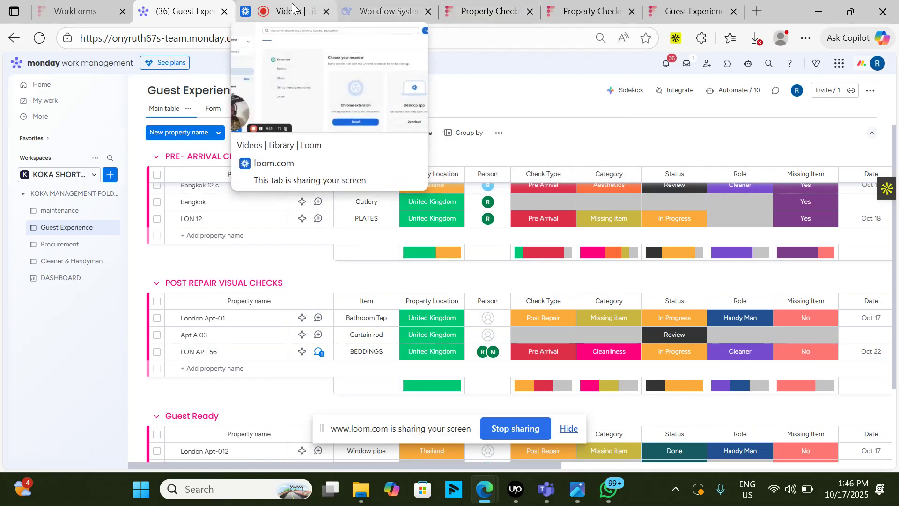
click(312, 9)
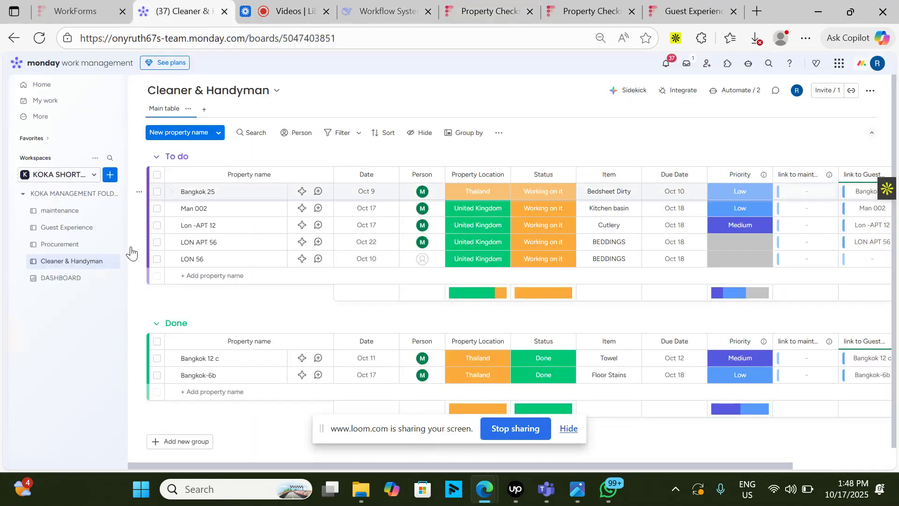
- Examine LON 56's role, due date, issue description and procurement columns under PRE- ARRIVAL CHECKS on the Guest Experience board
click(89, 228)
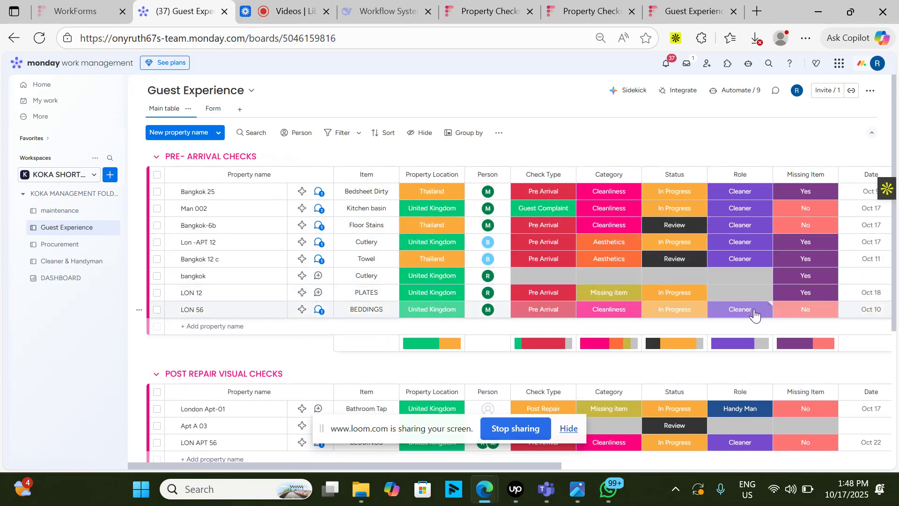
scroll(755, 316, right, 4)
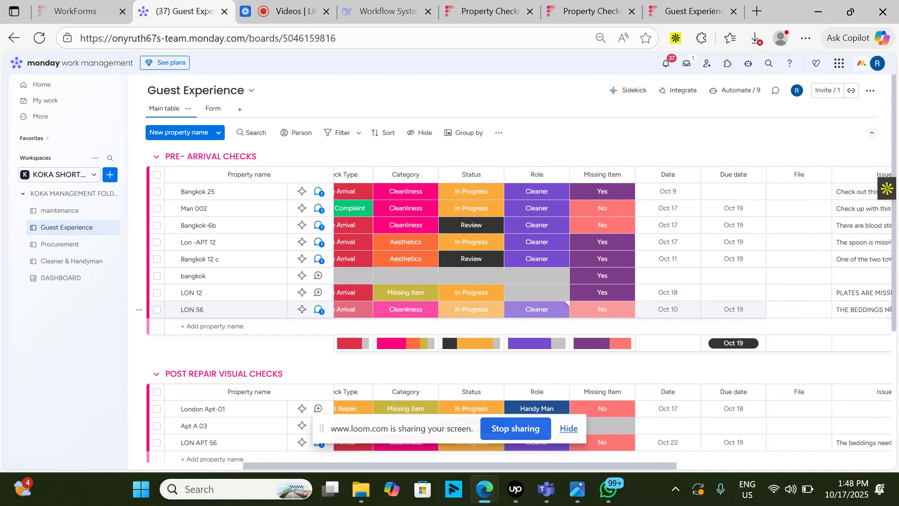
scroll(538, 309, right, 3)
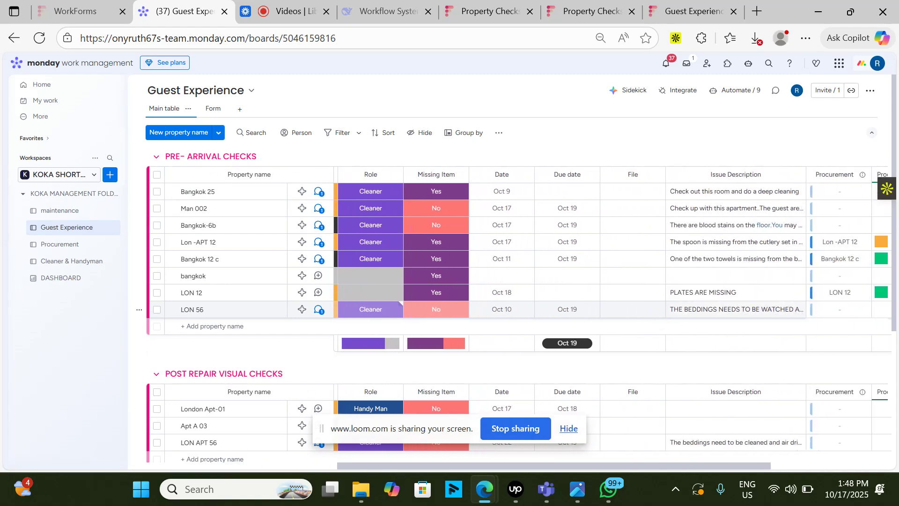
scroll(365, 309, left, 7)
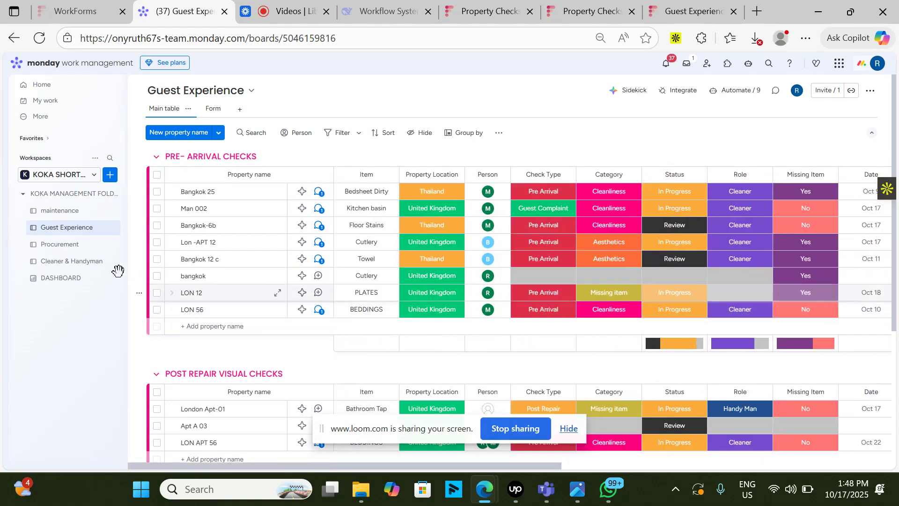
- Set the LON 56 BEDDINGS item's status to Done in the To do group of the Cleaner & Handyman board
click(89, 270)
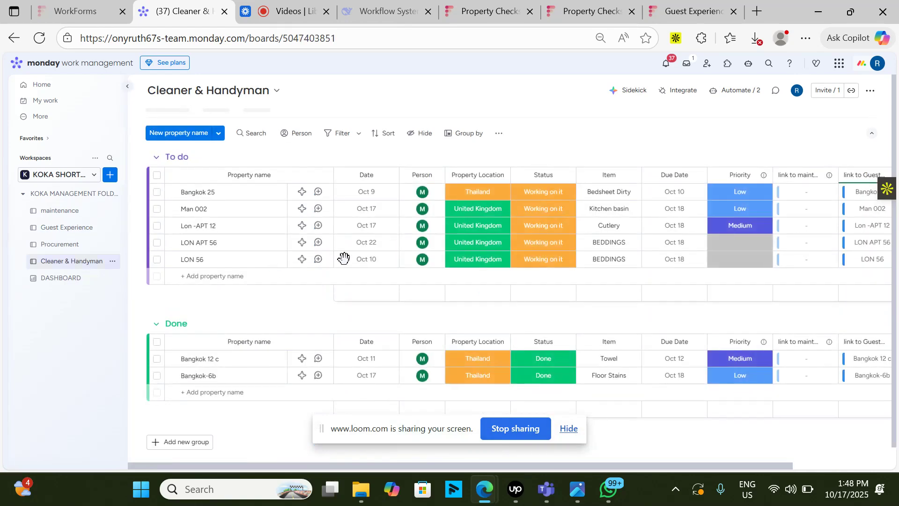
mouse_move(423, 262)
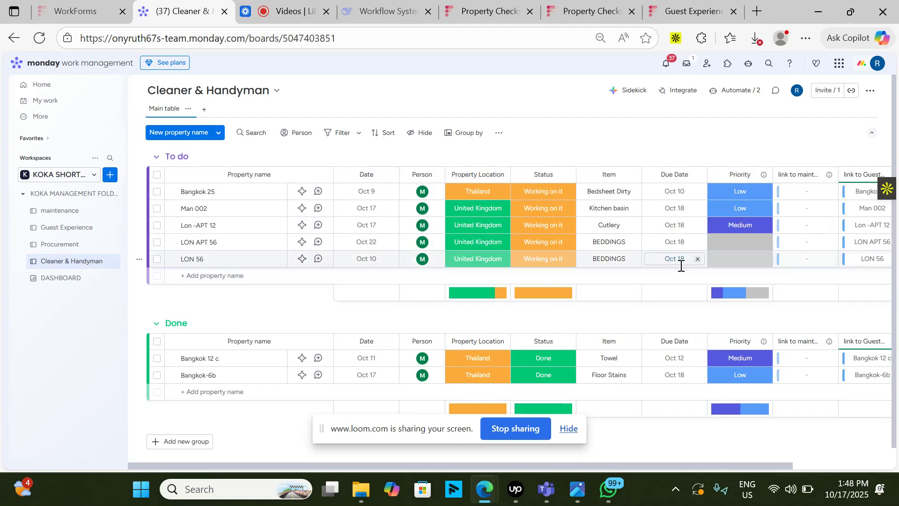
scroll(680, 261, right, 3)
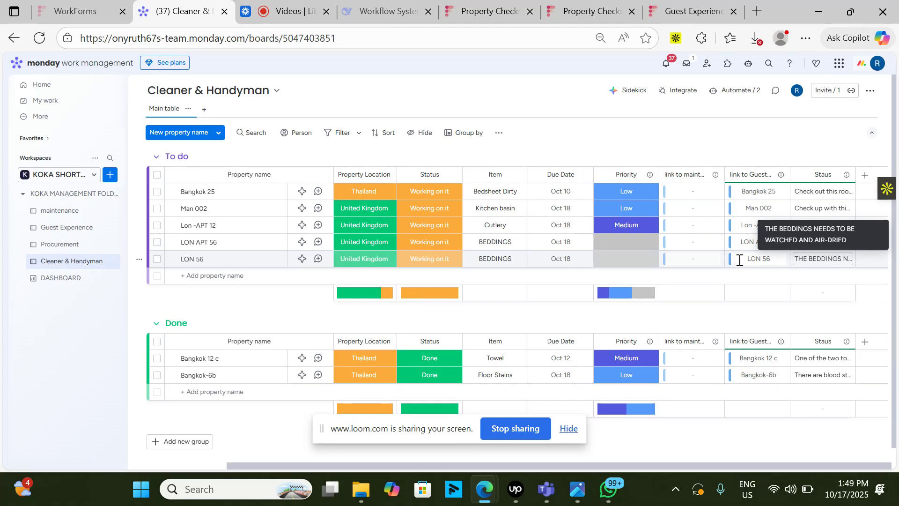
click(412, 267)
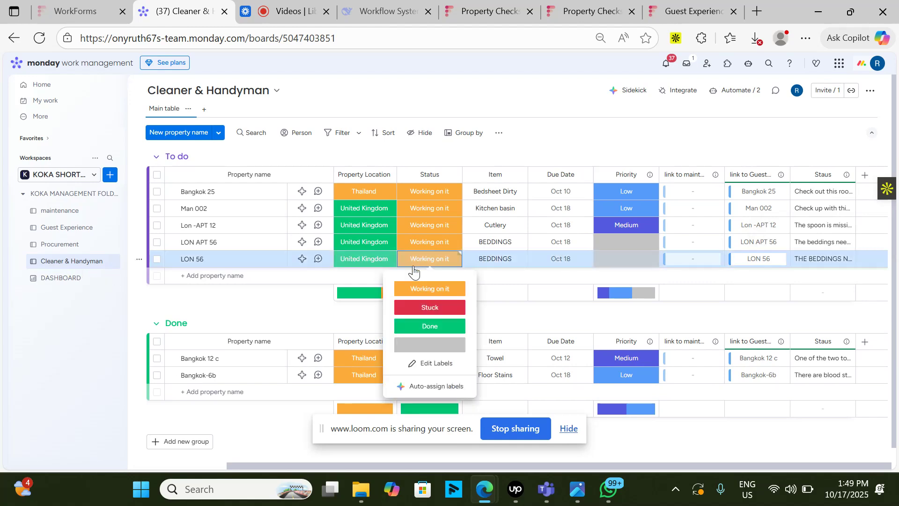
click(448, 327)
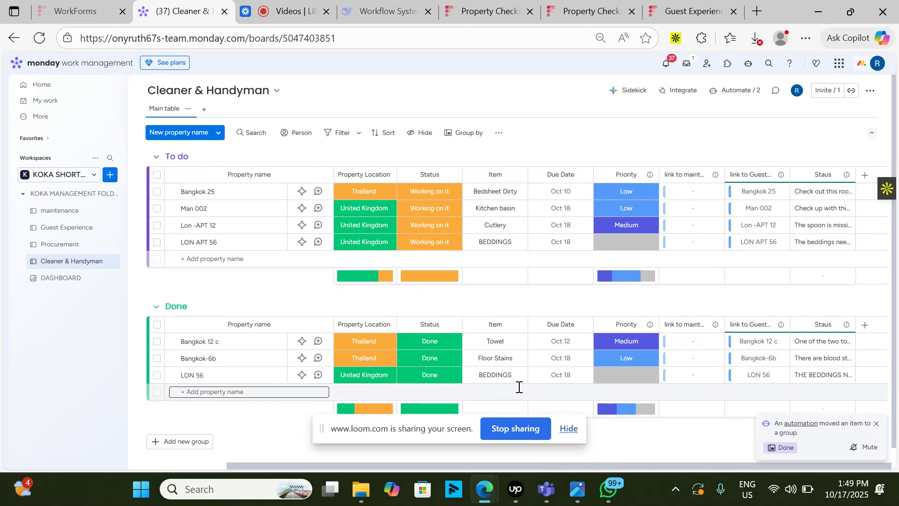
- Check LON 56's status and the remaining groups on the Guest Experience board
click(81, 228)
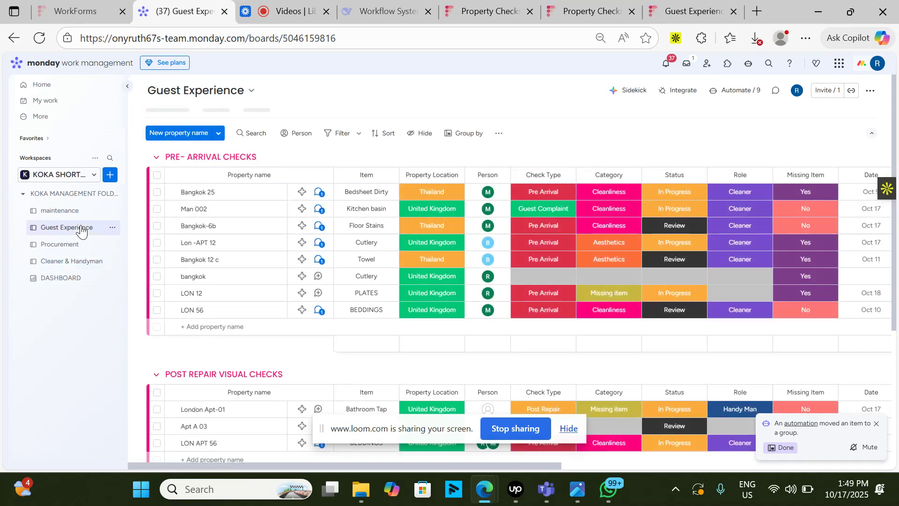
scroll(519, 281, down, 3)
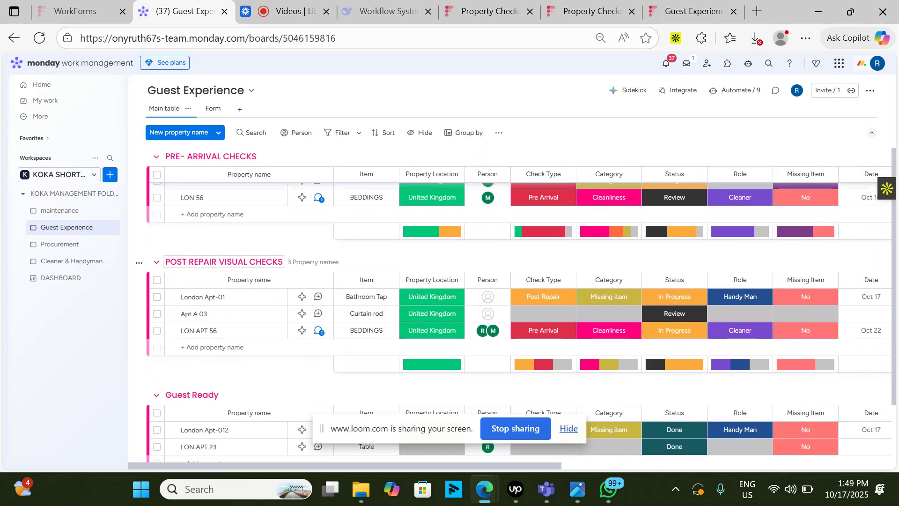
scroll(224, 261, down, 1)
scroll(224, 218, up, 1)
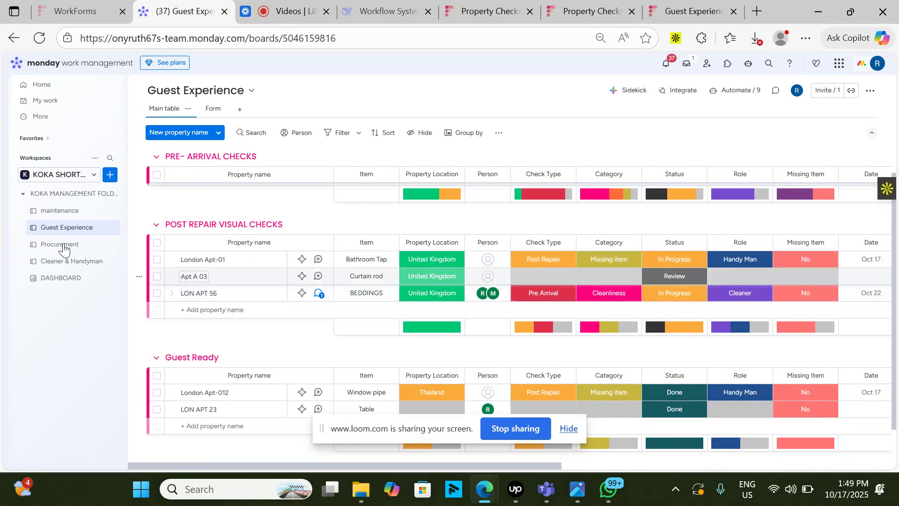
click(275, 7)
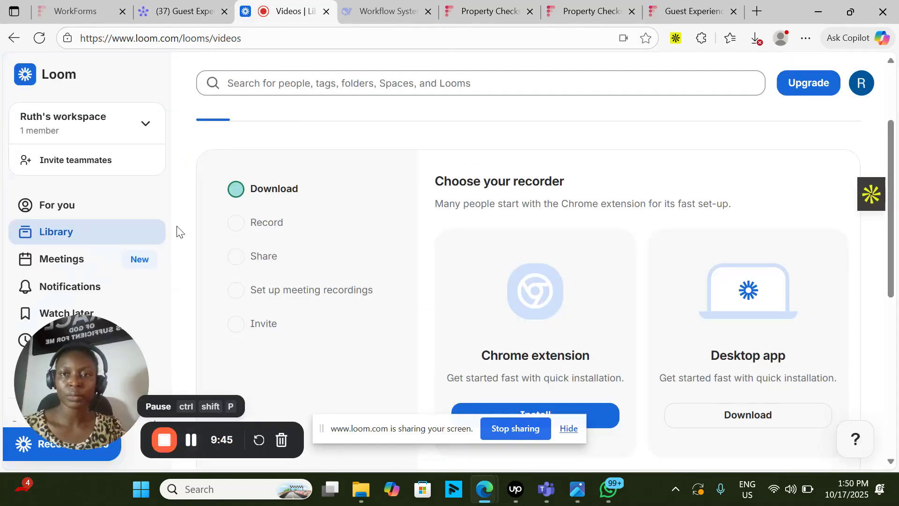
- Set LON 56's status to Done under PRE- ARRIVAL CHECKS on the Guest Experience board and check the Guest Ready group
click(198, 10)
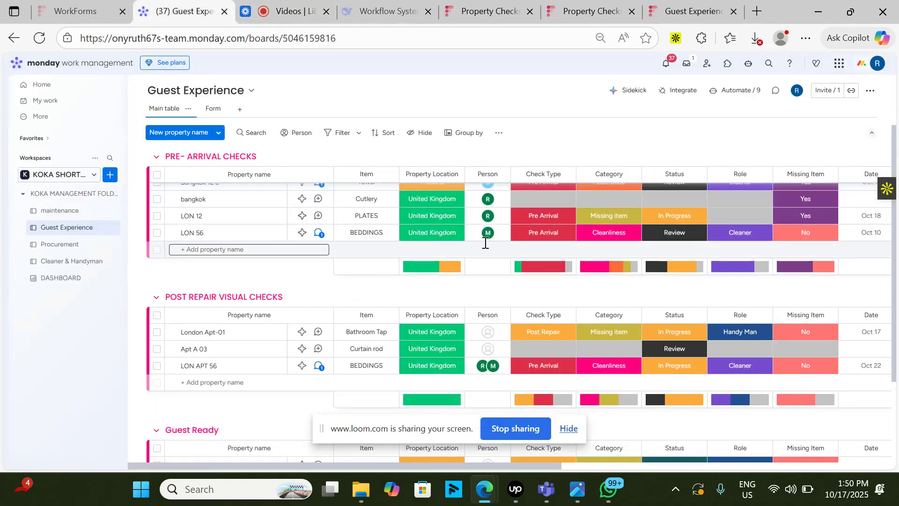
click(670, 238)
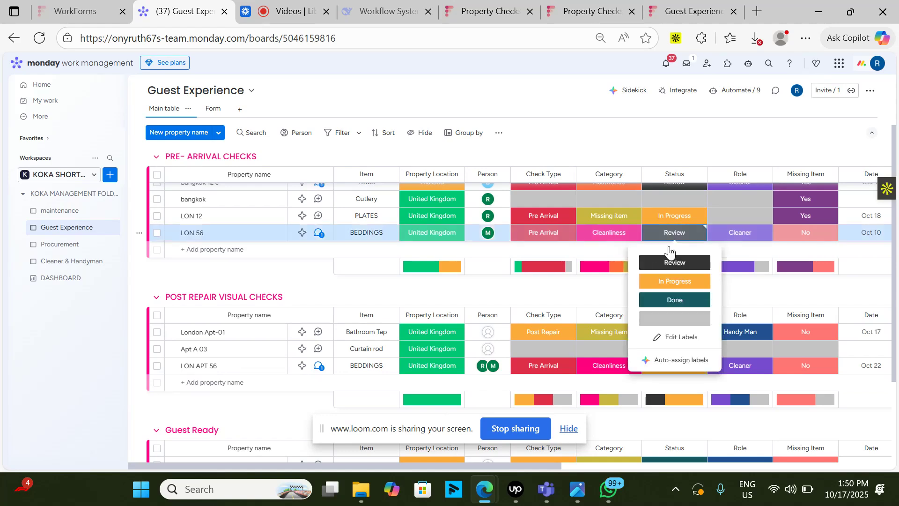
click(670, 301)
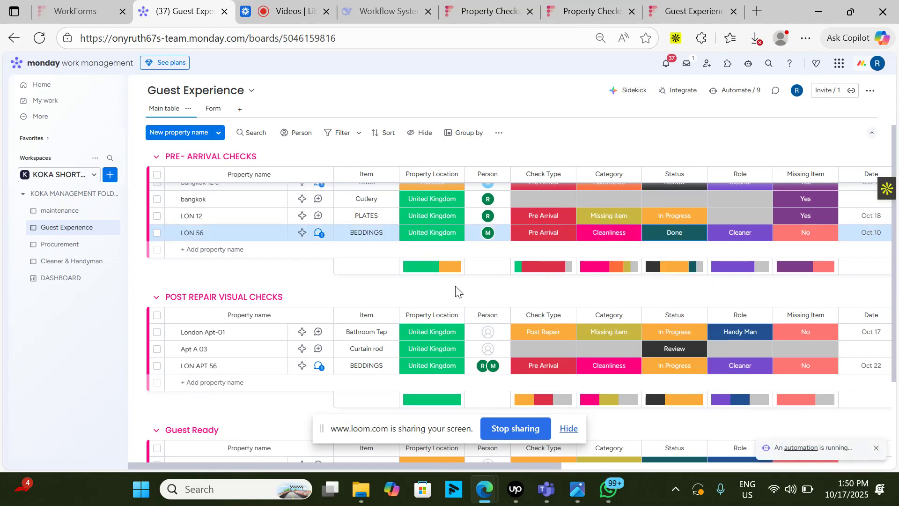
scroll(322, 421, down, 3)
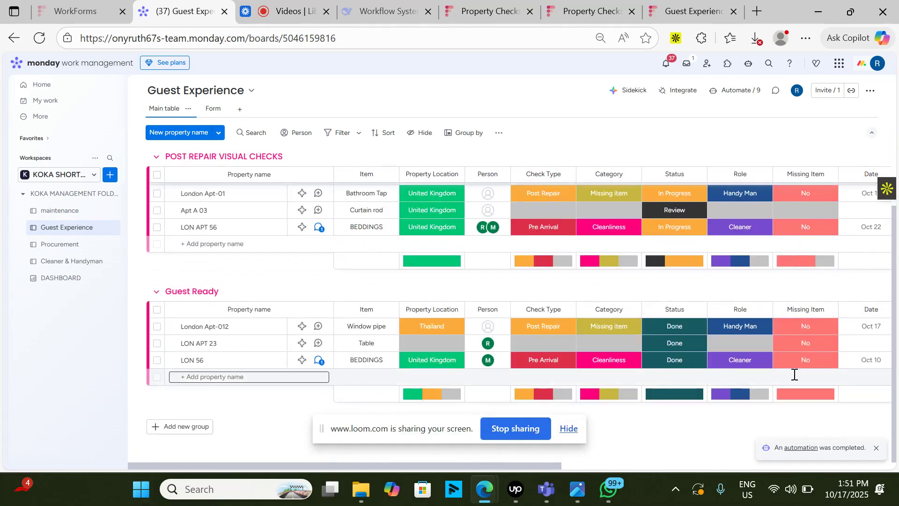
click(284, 11)
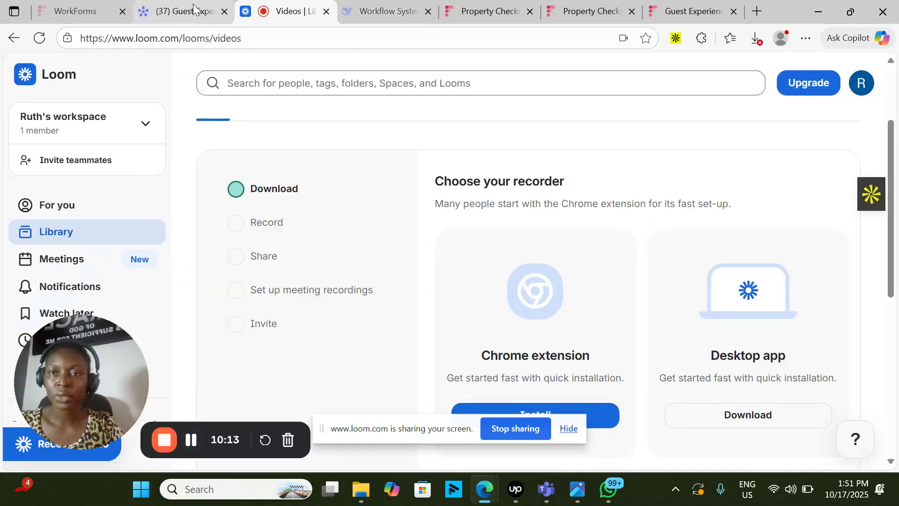
click(193, 18)
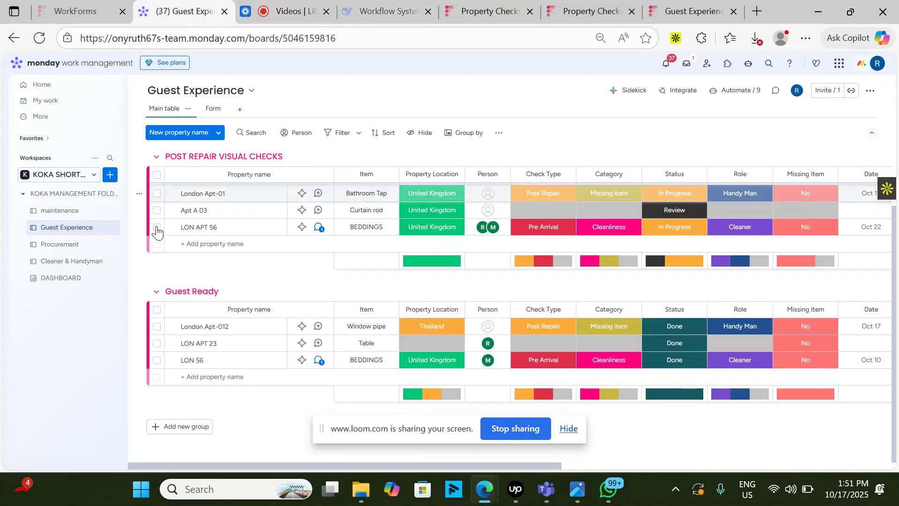
- Open the DASHBOARD and examine the task status, guest readiness, procurement spend and active maintenance issue widgets
click(85, 276)
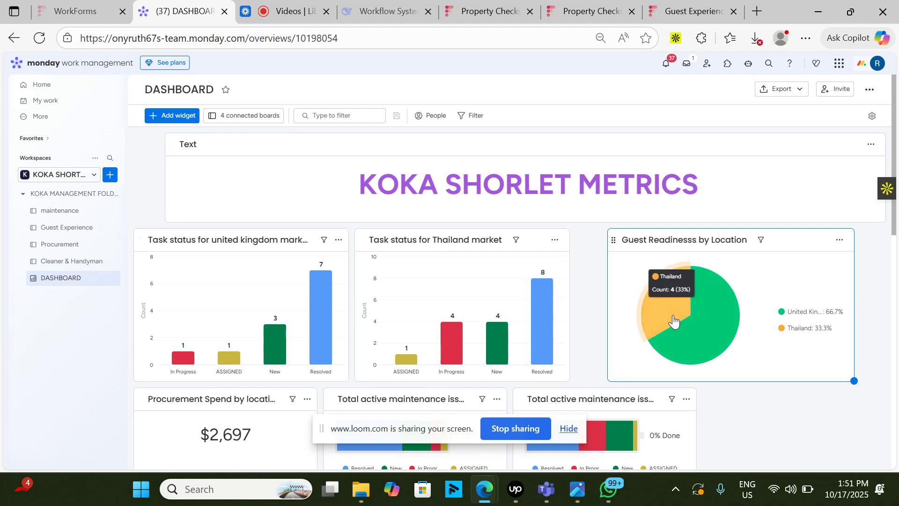
scroll(854, 381, down, 3)
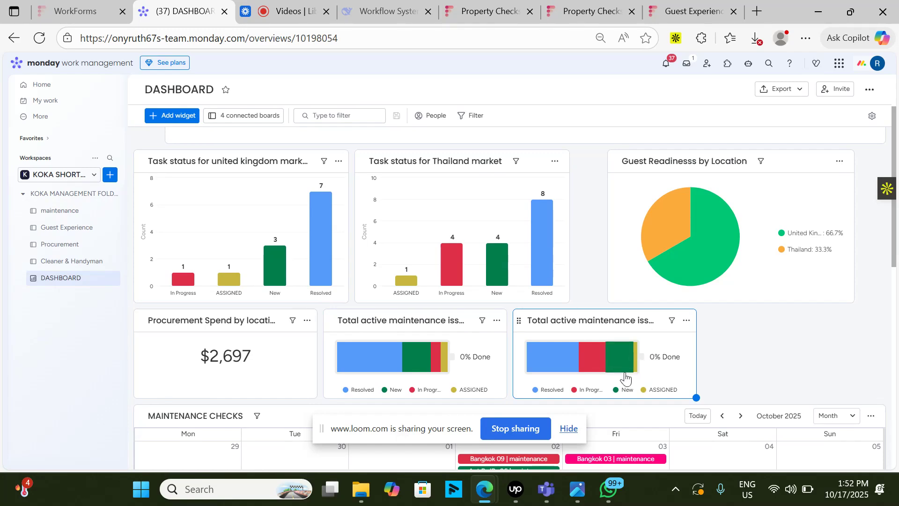
mouse_move(628, 370)
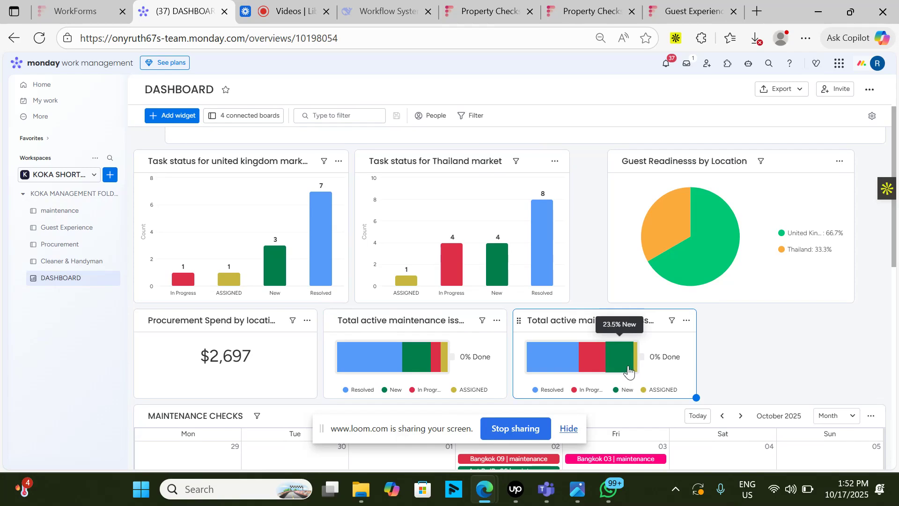
- Examine the MAINTENANCE CHECKS calendar and the Gantt View of Task by Cleaners & Handyman on the dashboard
mouse_move(542, 372)
scroll(604, 371, down, 3)
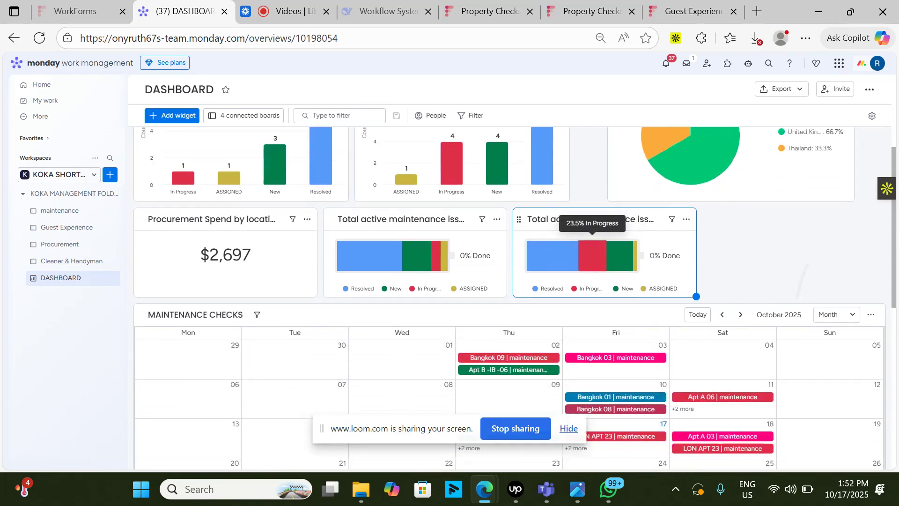
scroll(592, 202, down, 4)
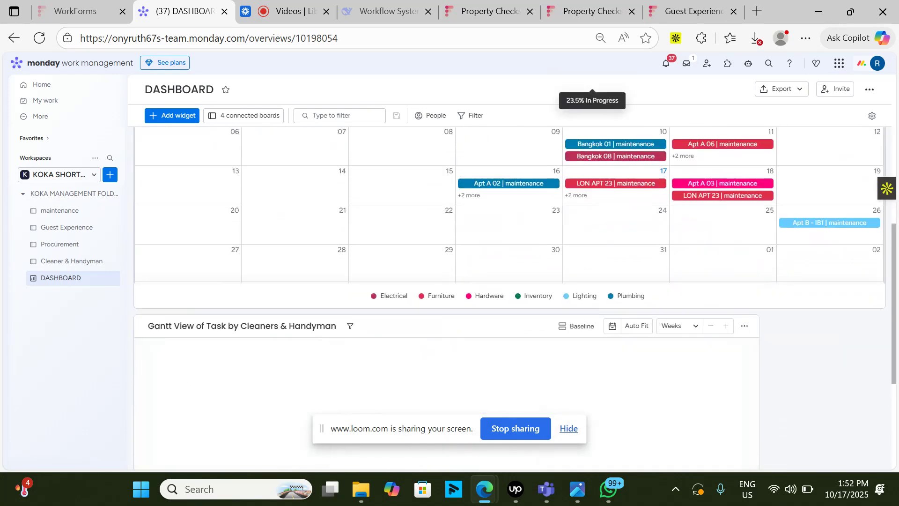
scroll(593, 202, up, 3)
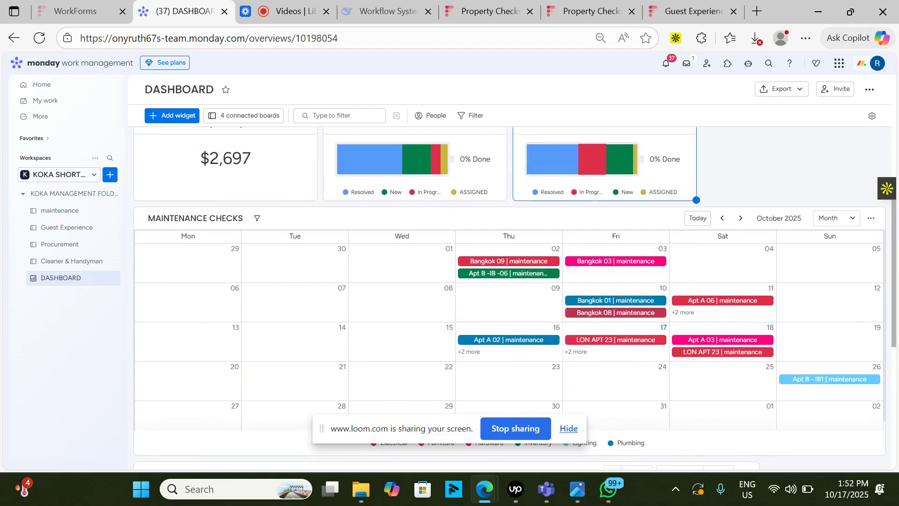
scroll(511, 328, down, 1)
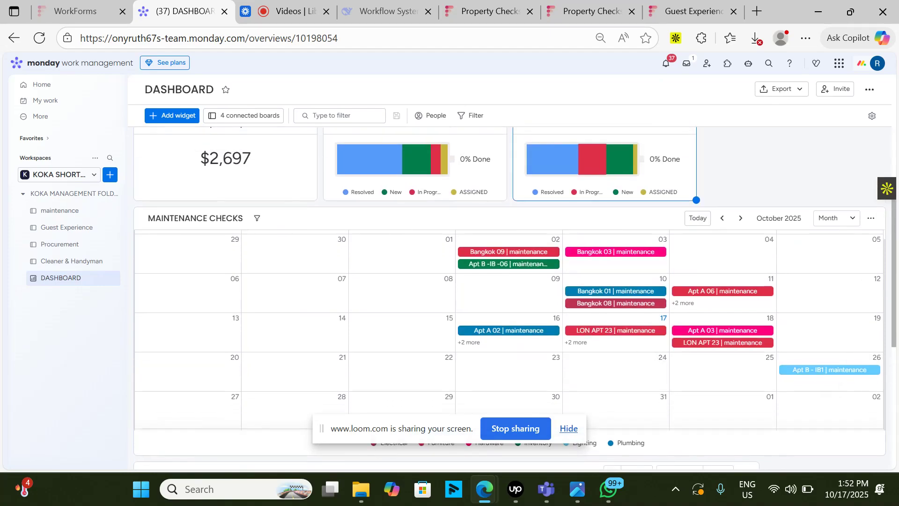
scroll(510, 328, down, 2)
scroll(510, 328, down, 5)
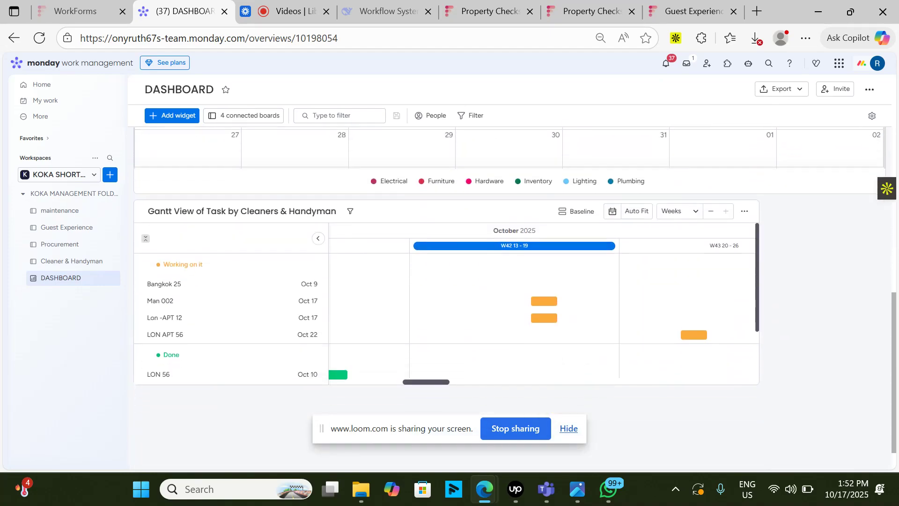